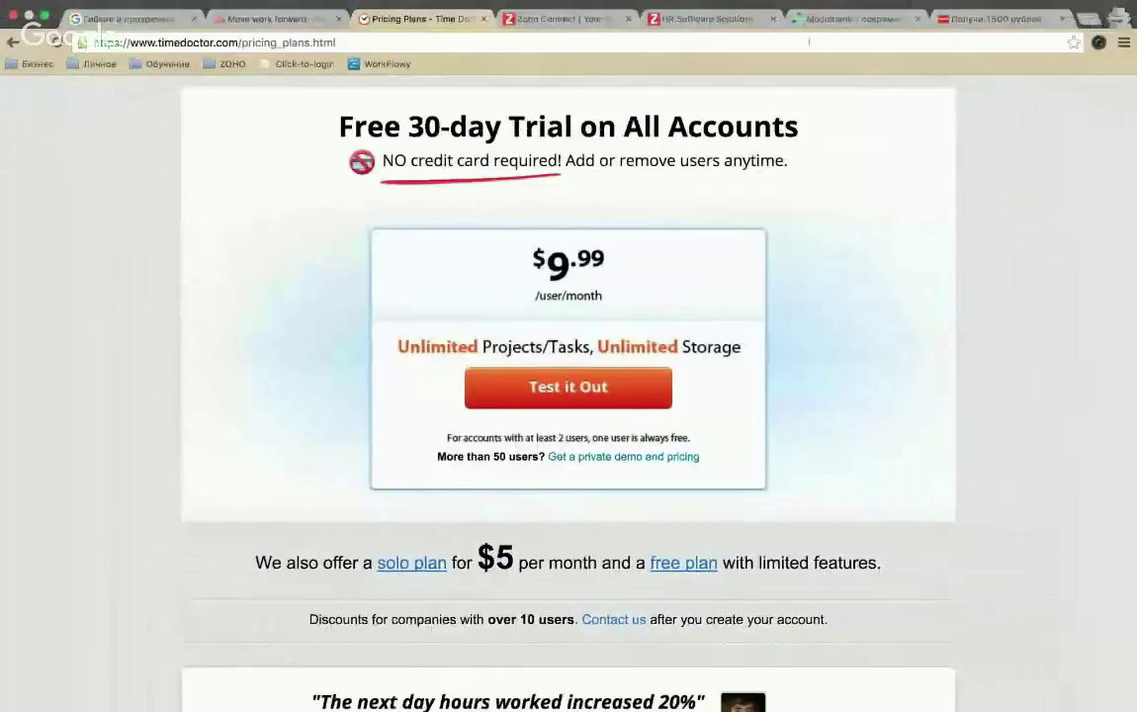
Switch to the Zoho Connect page and look through its overview of features, customer testimonial and sign-up section
left_click(527, 20)
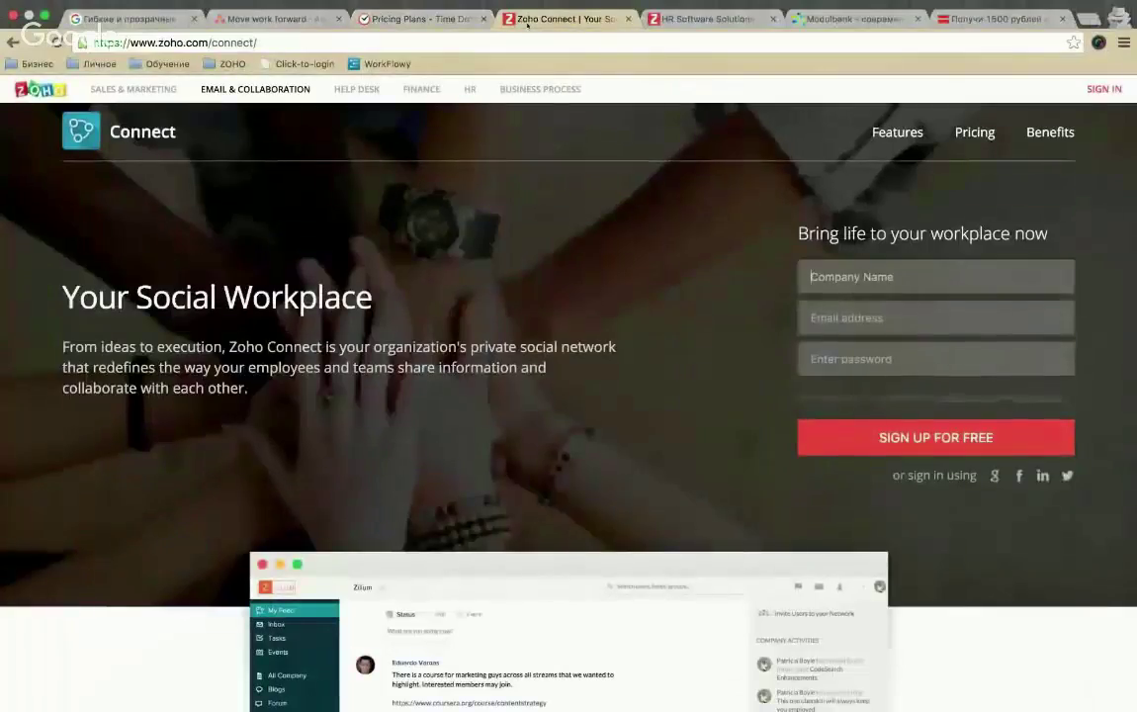
scroll(514, 347, "down", 8)
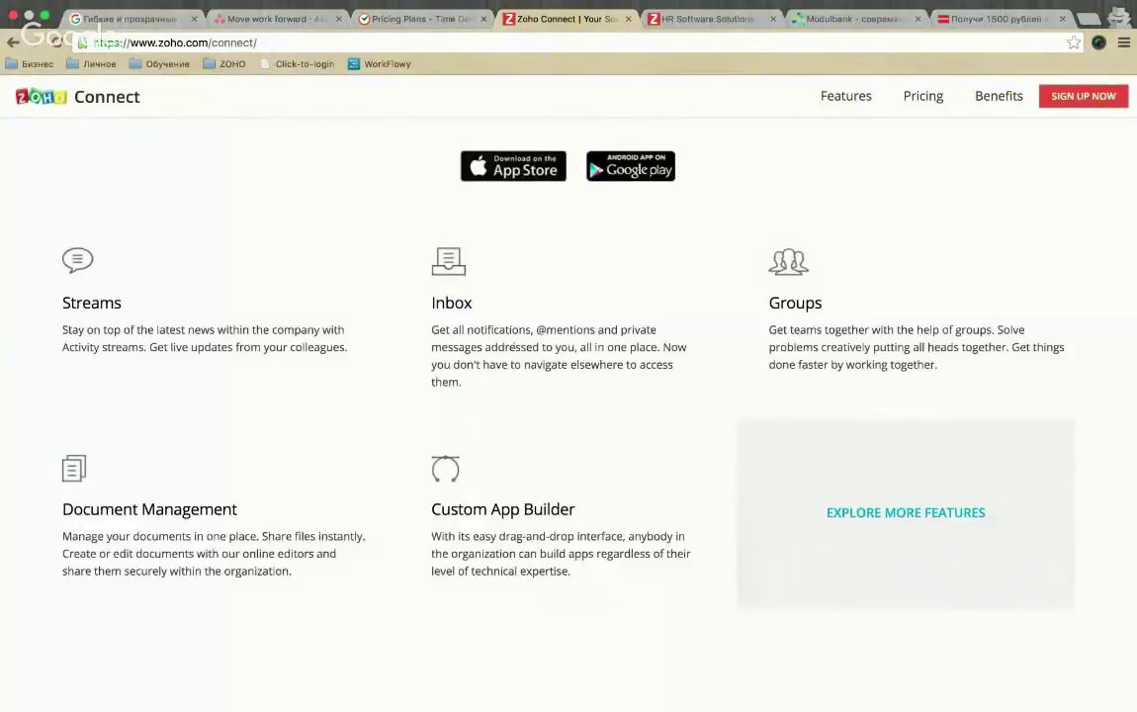
scroll(514, 347, "down", 5)
scroll(514, 347, "up", 5)
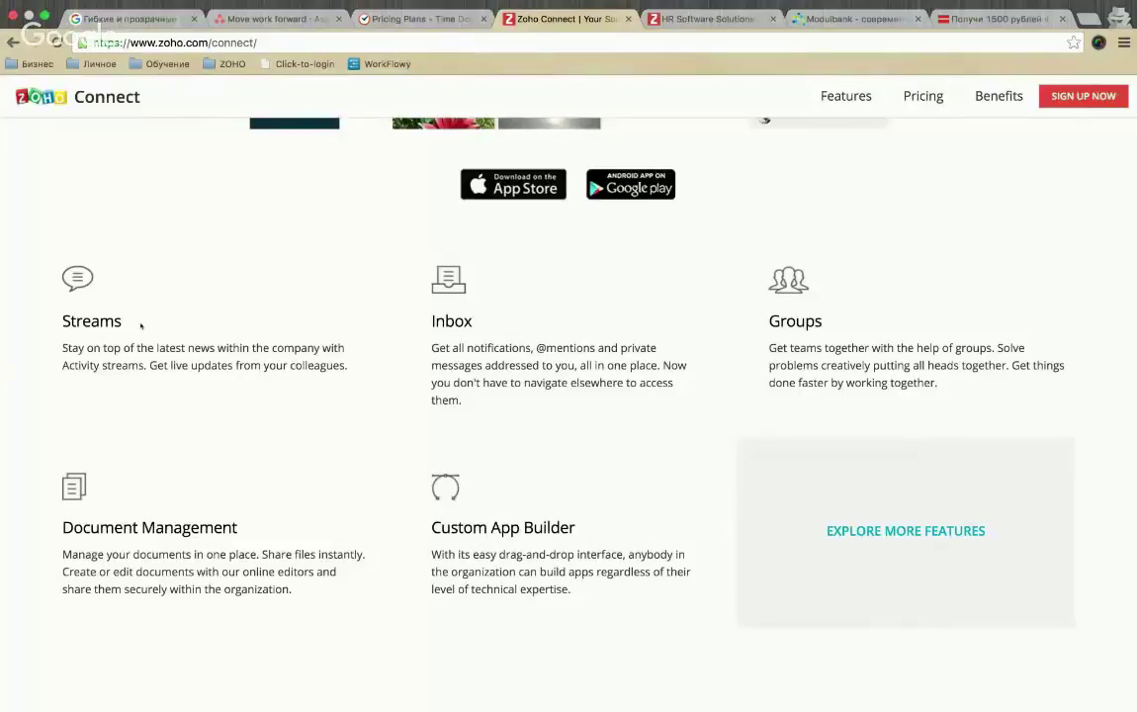
scroll(239, 509, "down", 5)
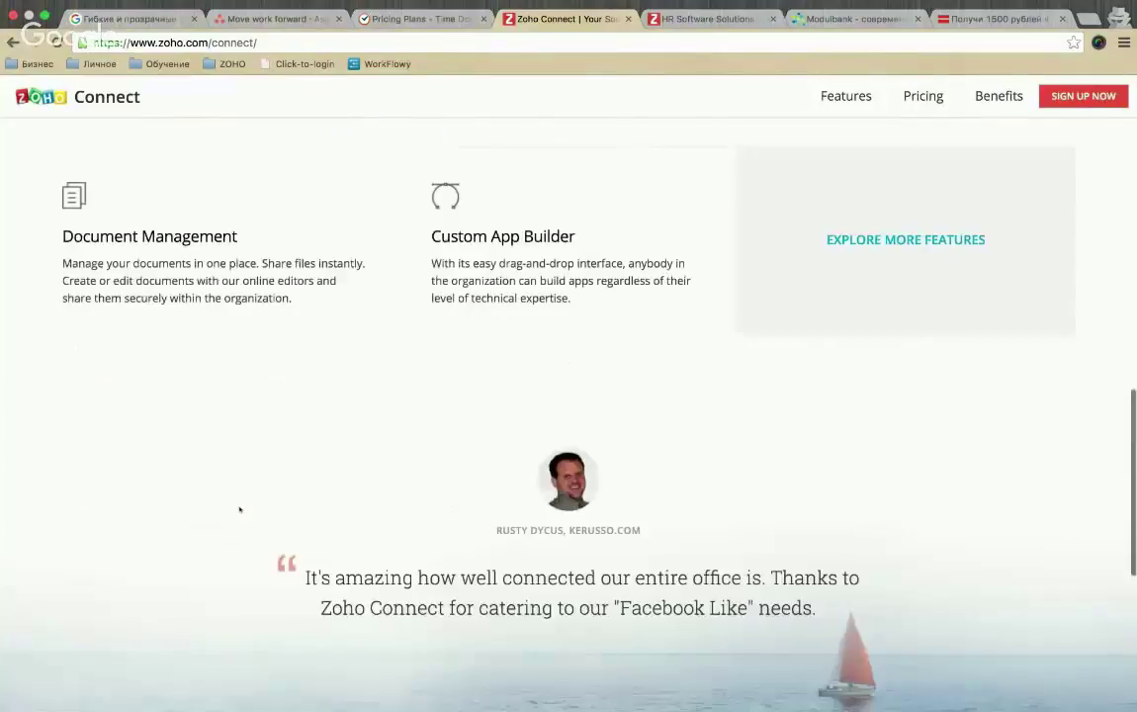
scroll(239, 509, "up", 1)
scroll(239, 509, "down", 3)
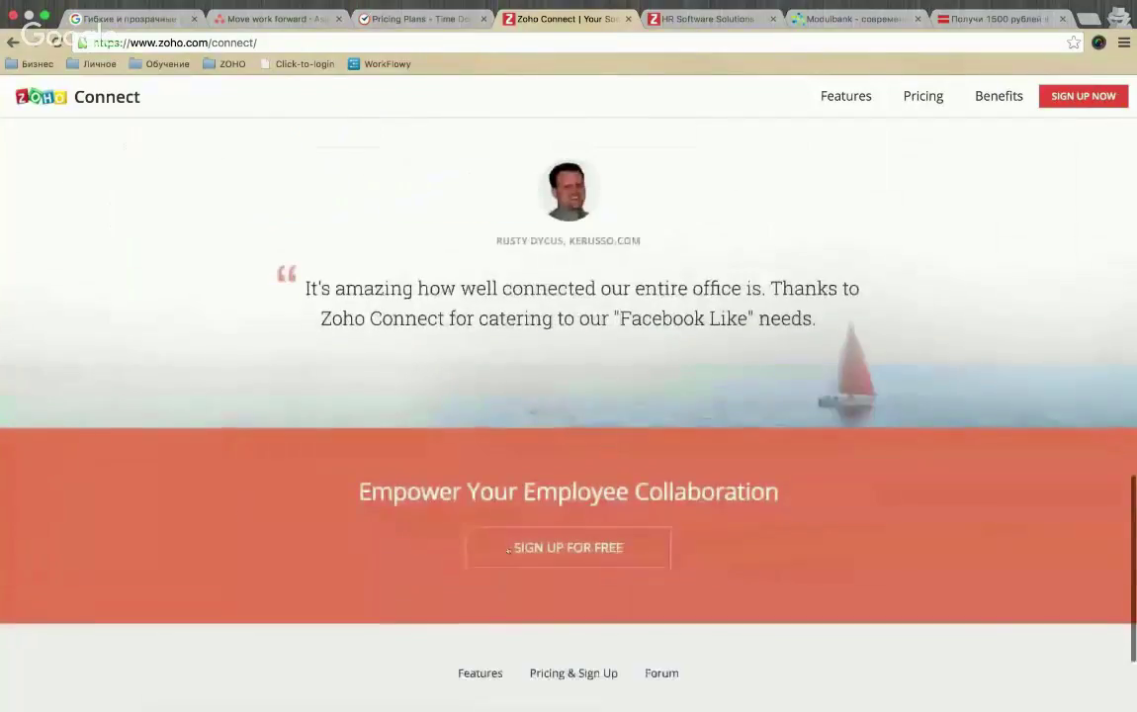
Open the Zoho Connect Features page and review its sections from Connect with Everyone to Go Mobile and Take Business Along
scroll(541, 406, "up", 20)
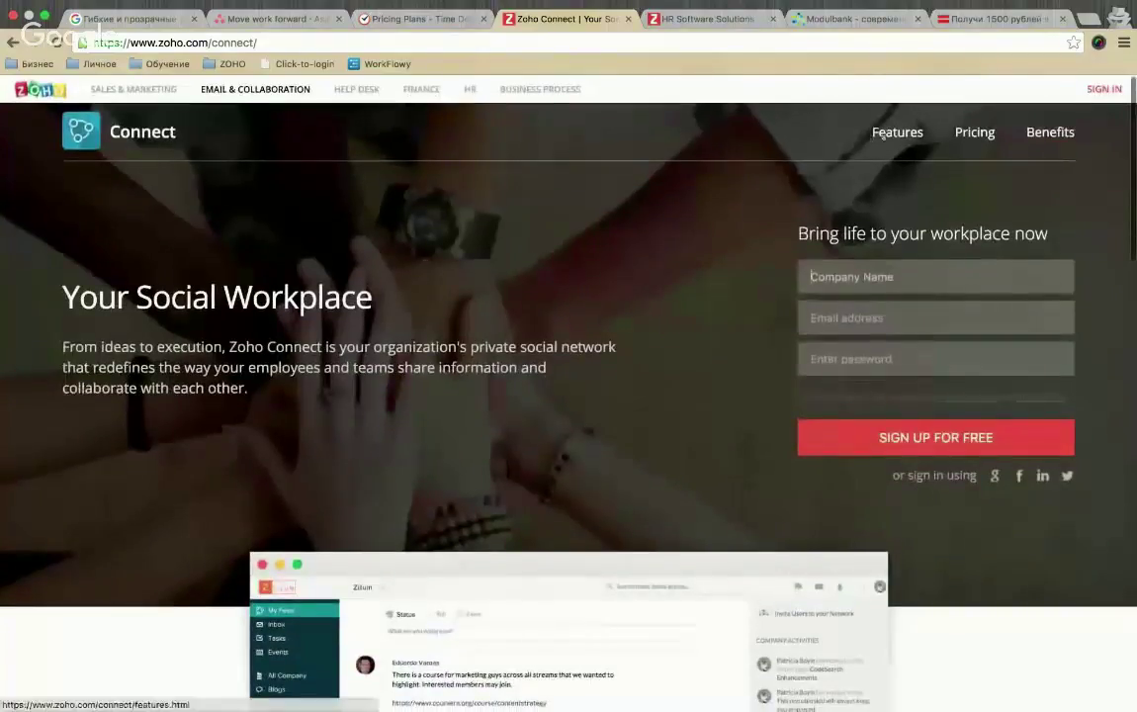
left_click(896, 131)
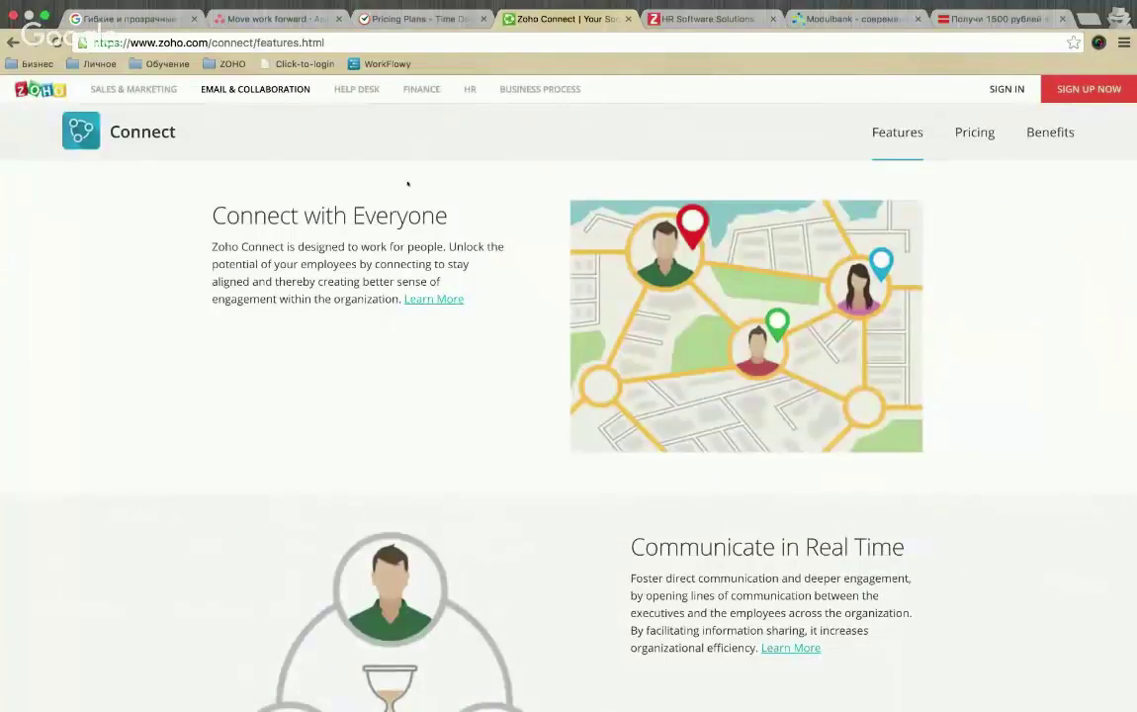
scroll(490, 376, "down", 3)
scroll(491, 376, "down", 1)
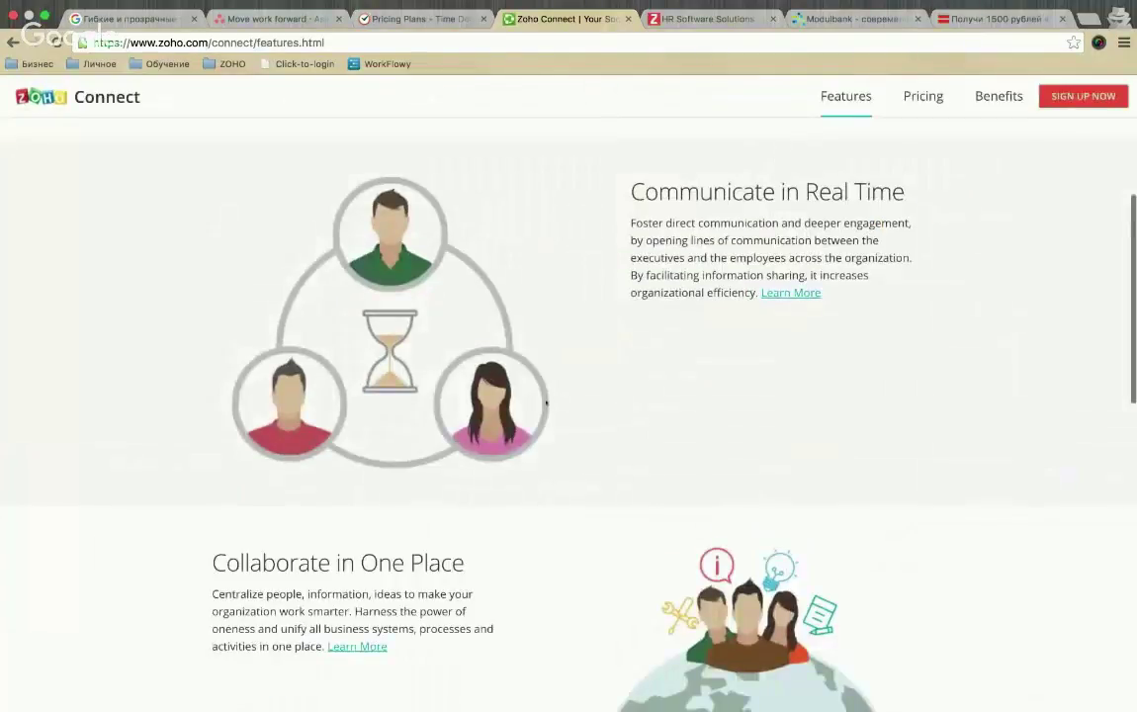
scroll(497, 387, "down", 5)
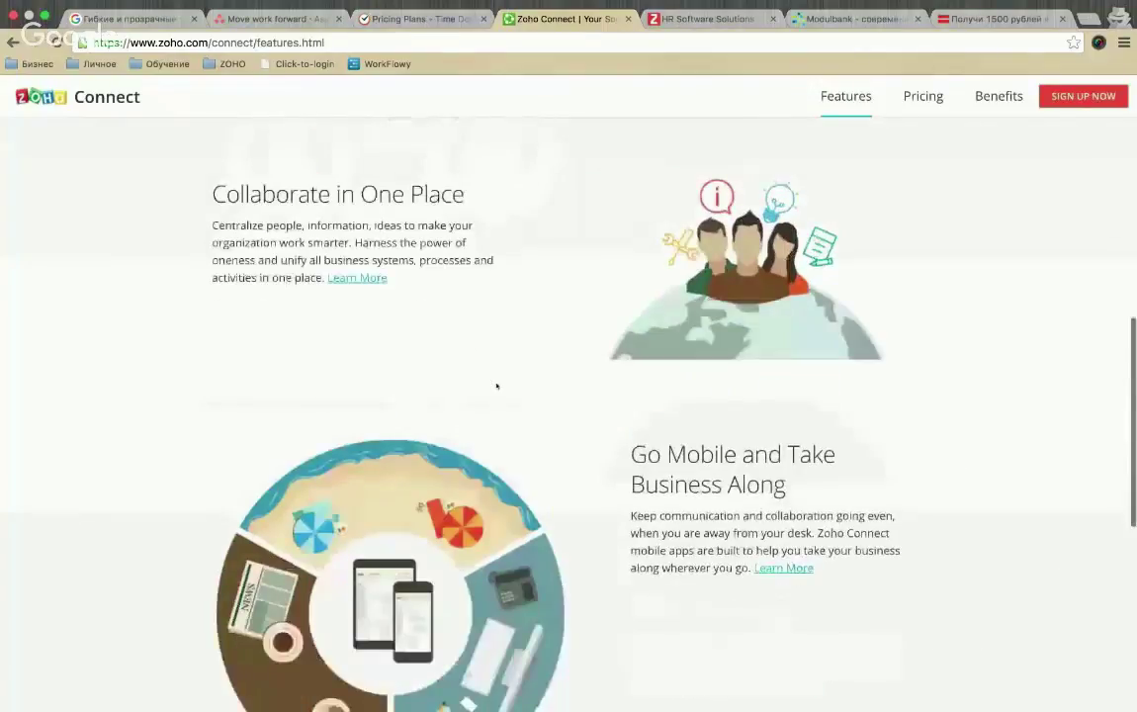
scroll(428, 283, "down", 3)
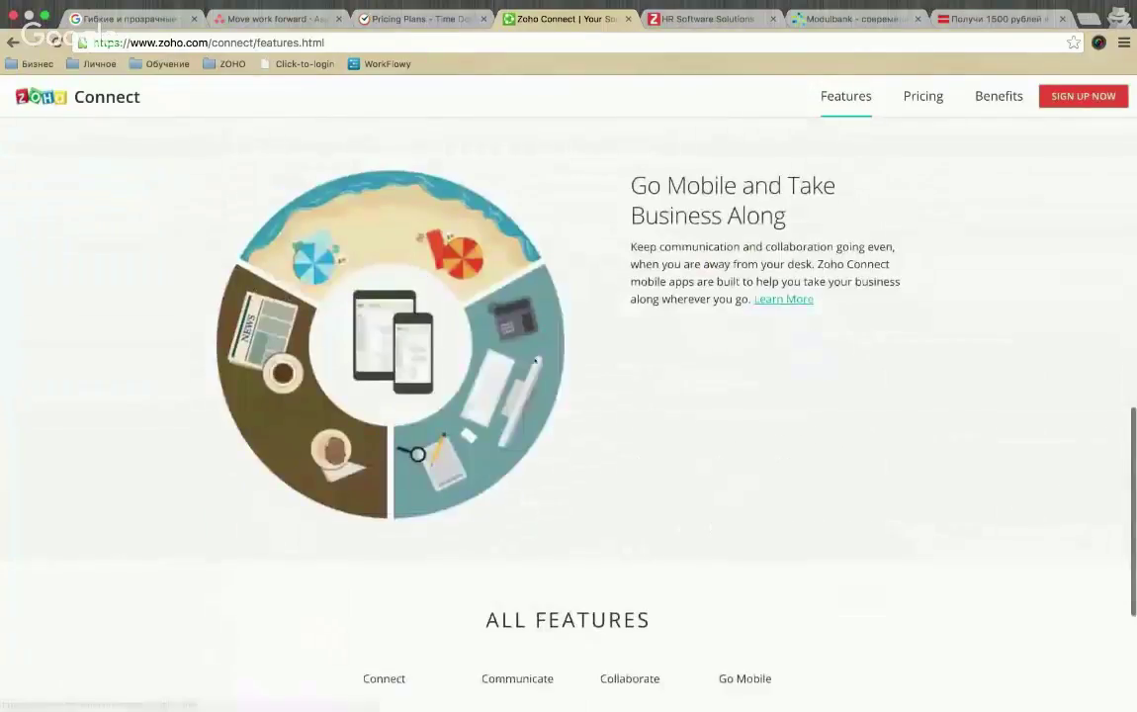
Open the Connect feature details and examine the People and Active directory Integration sections
scroll(474, 326, "down", 5)
left_click(377, 399)
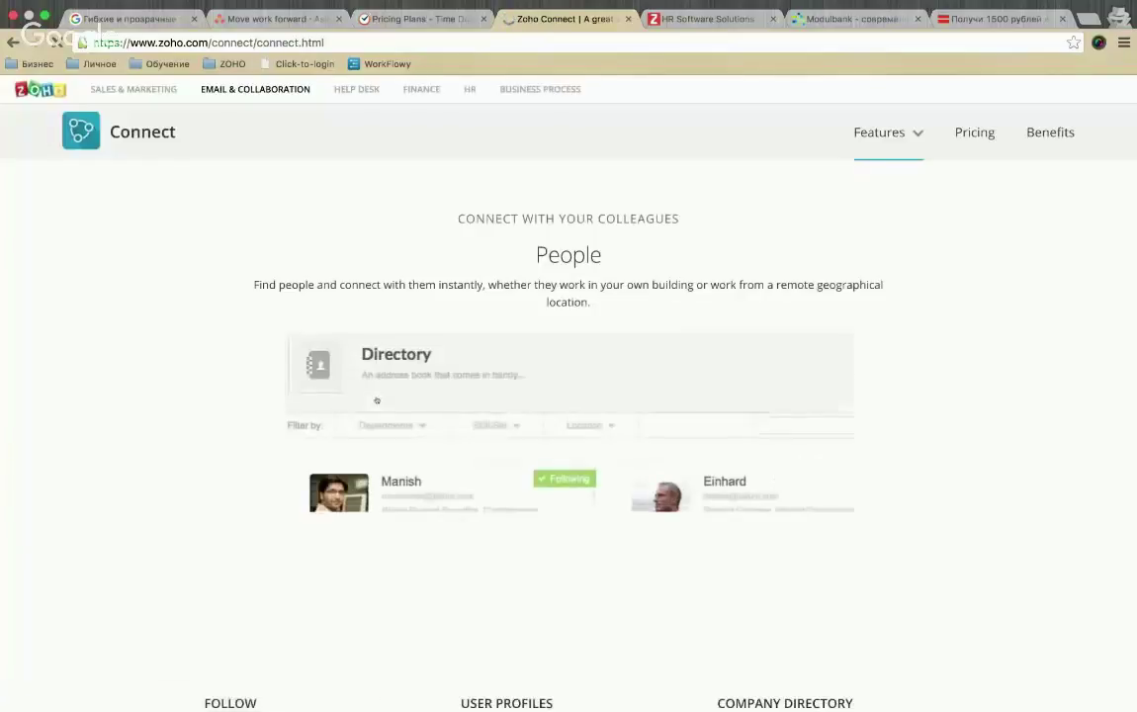
scroll(377, 399, "down", 3)
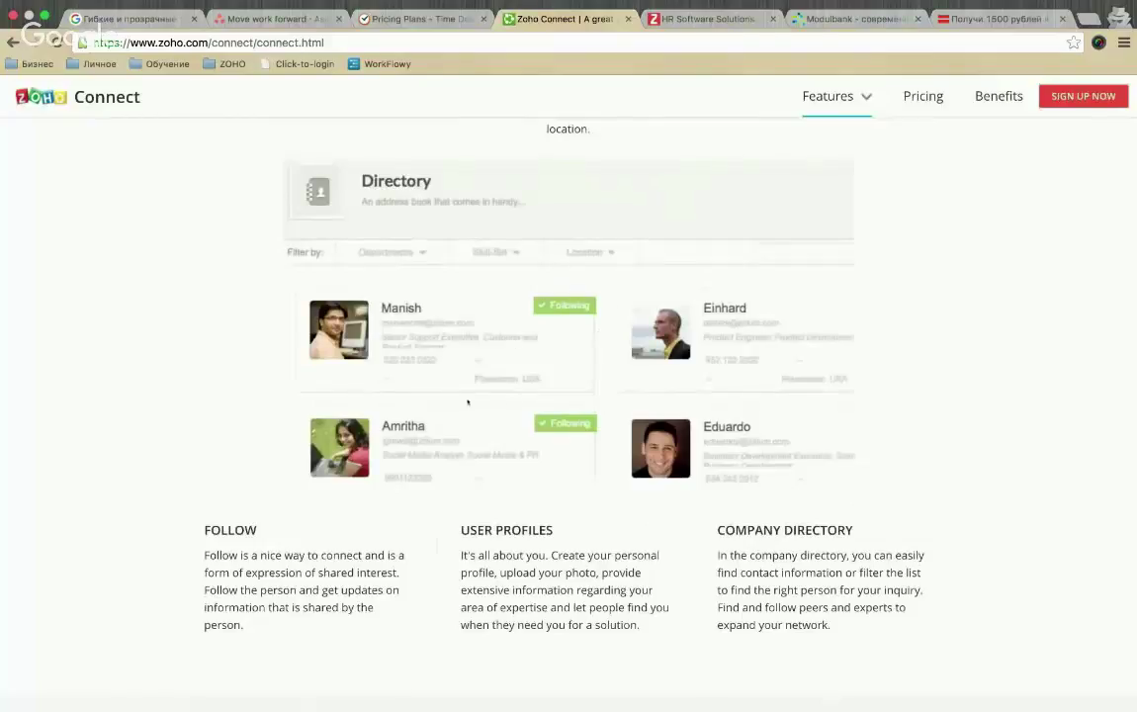
scroll(524, 388, "down", 3)
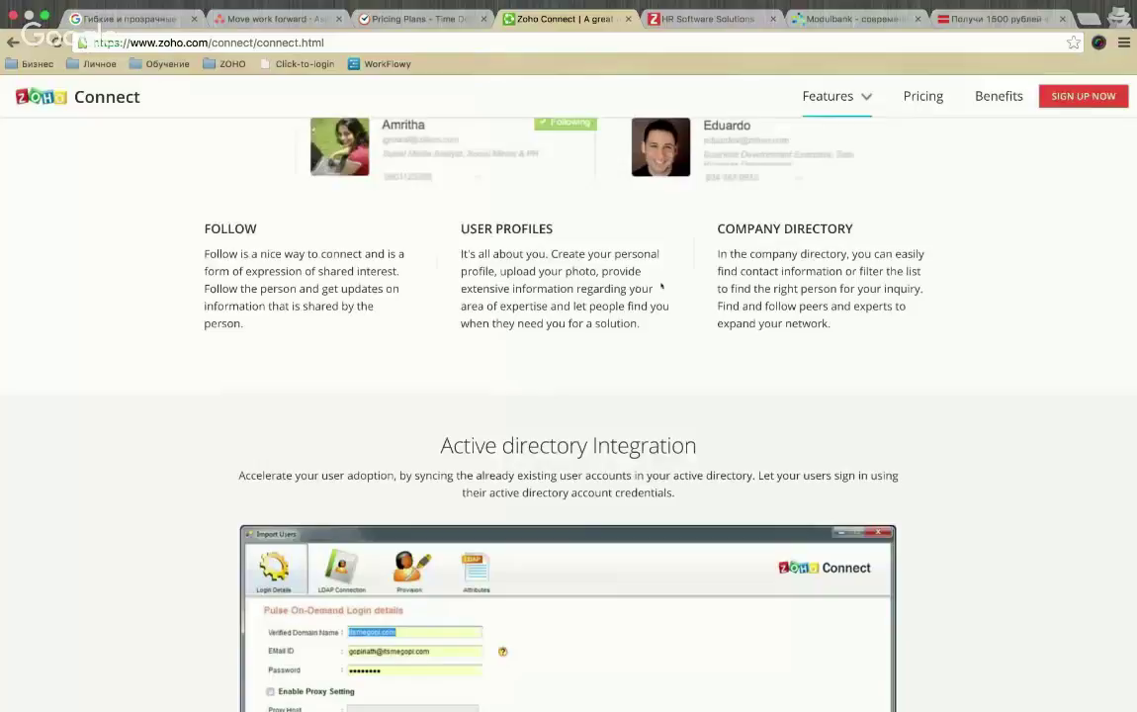
scroll(661, 286, "down", 3)
scroll(661, 285, "down", 3)
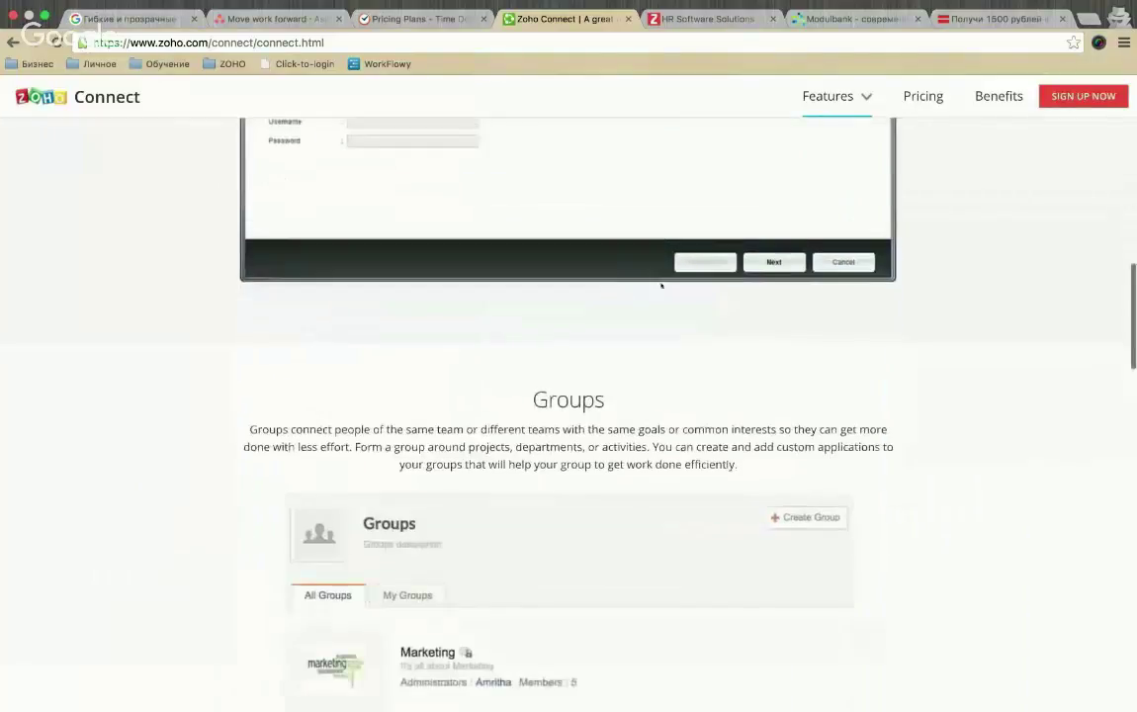
Examine the Groups section, including the sample group list and the private workspace and accessibility descriptions
scroll(661, 286, "down", 2)
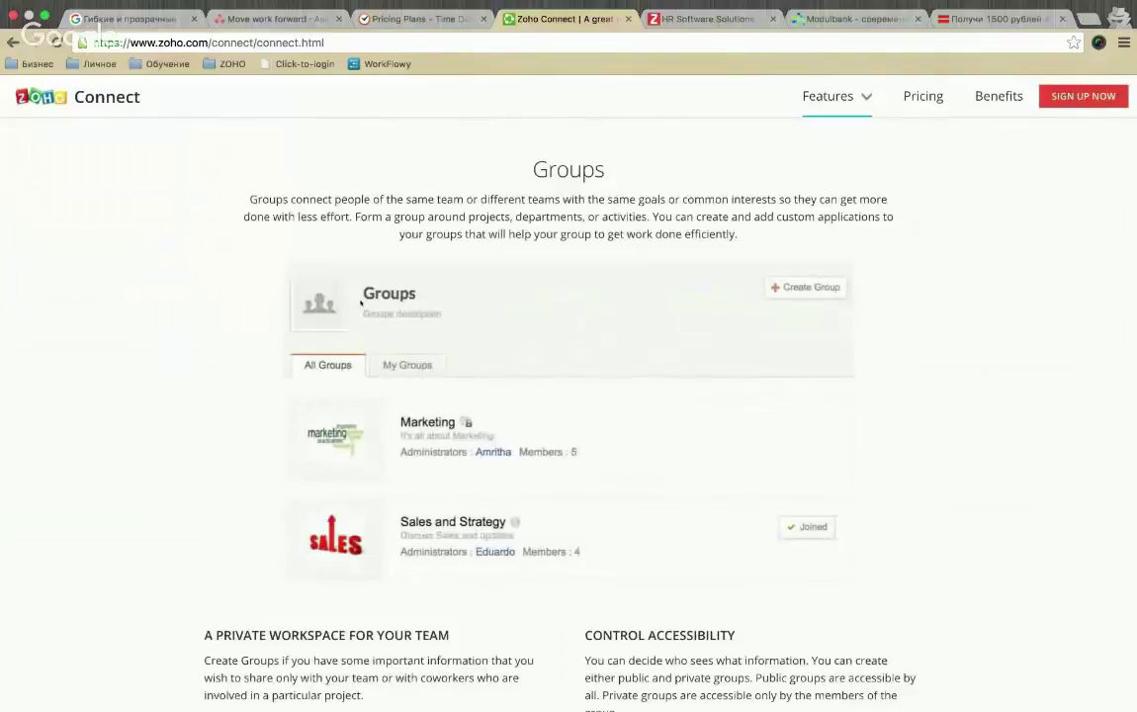
scroll(360, 303, "down", 1)
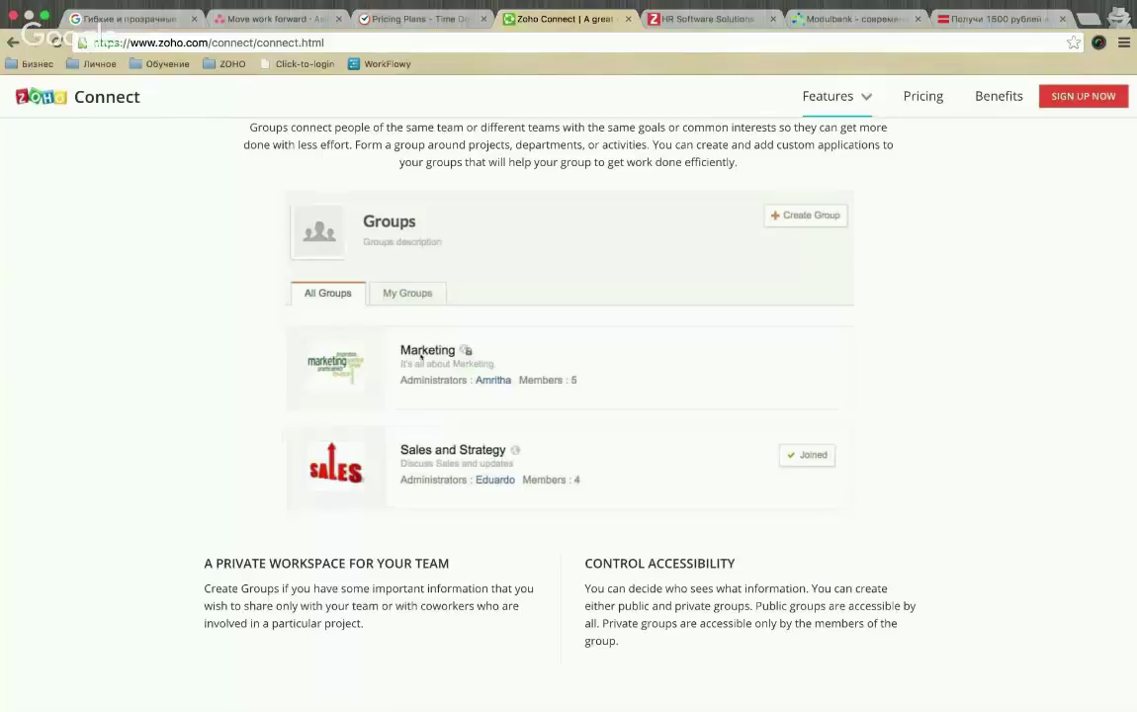
scroll(318, 422, "down", 5)
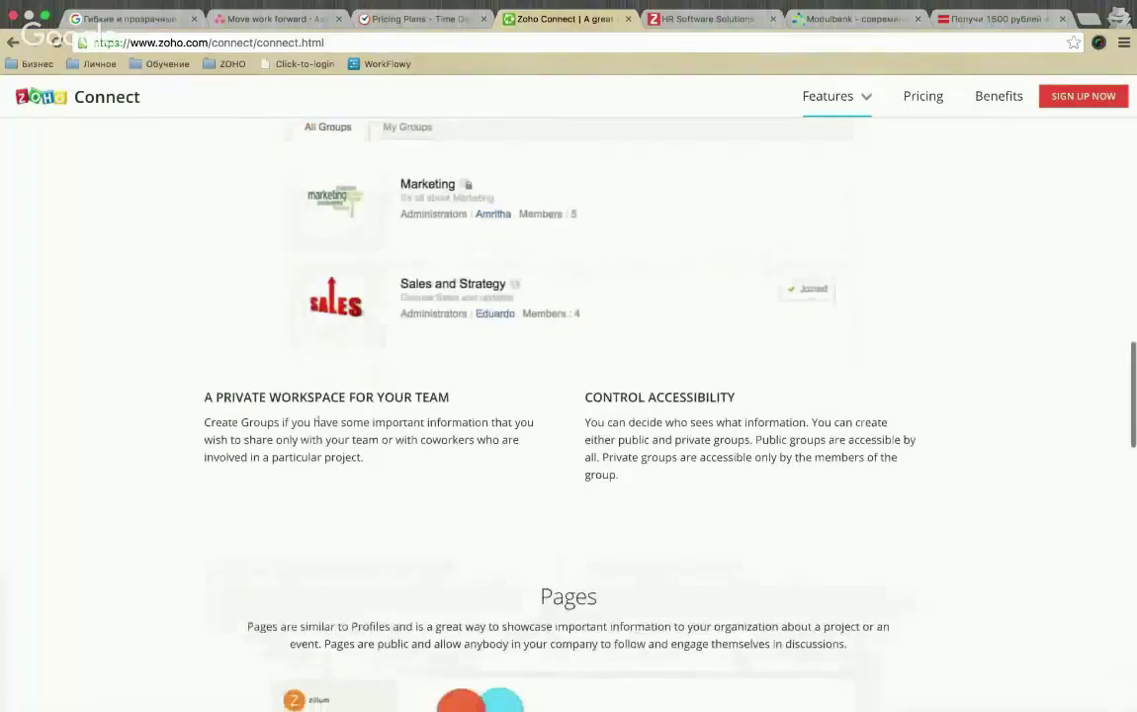
scroll(318, 422, "up", 4)
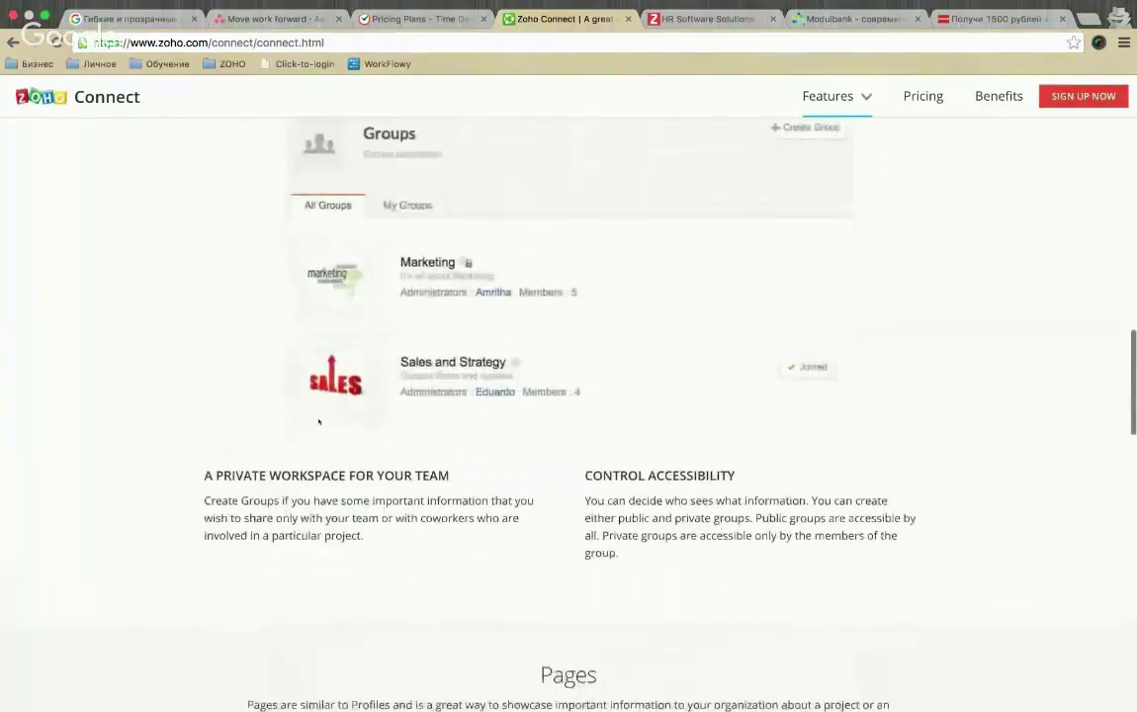
scroll(319, 422, "up", 1)
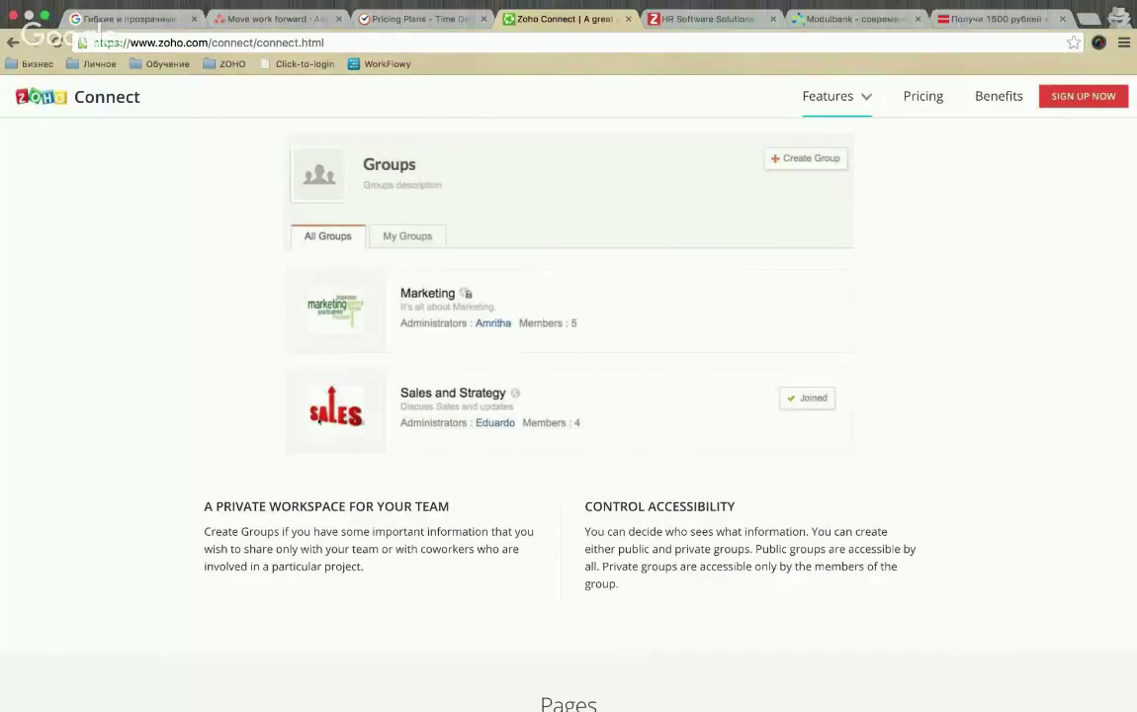
Look through the Pages section and the Powerful Search section of the Connect feature details
scroll(319, 421, "down", 5)
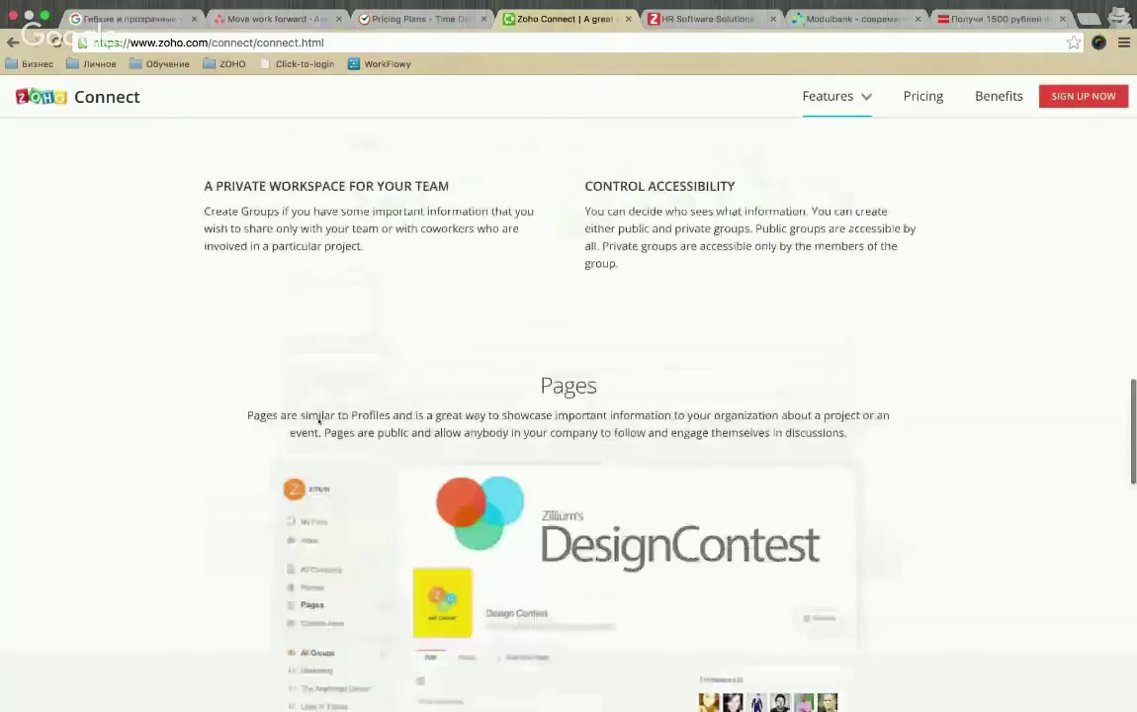
scroll(318, 420, "down", 3)
scroll(319, 420, "down", 1)
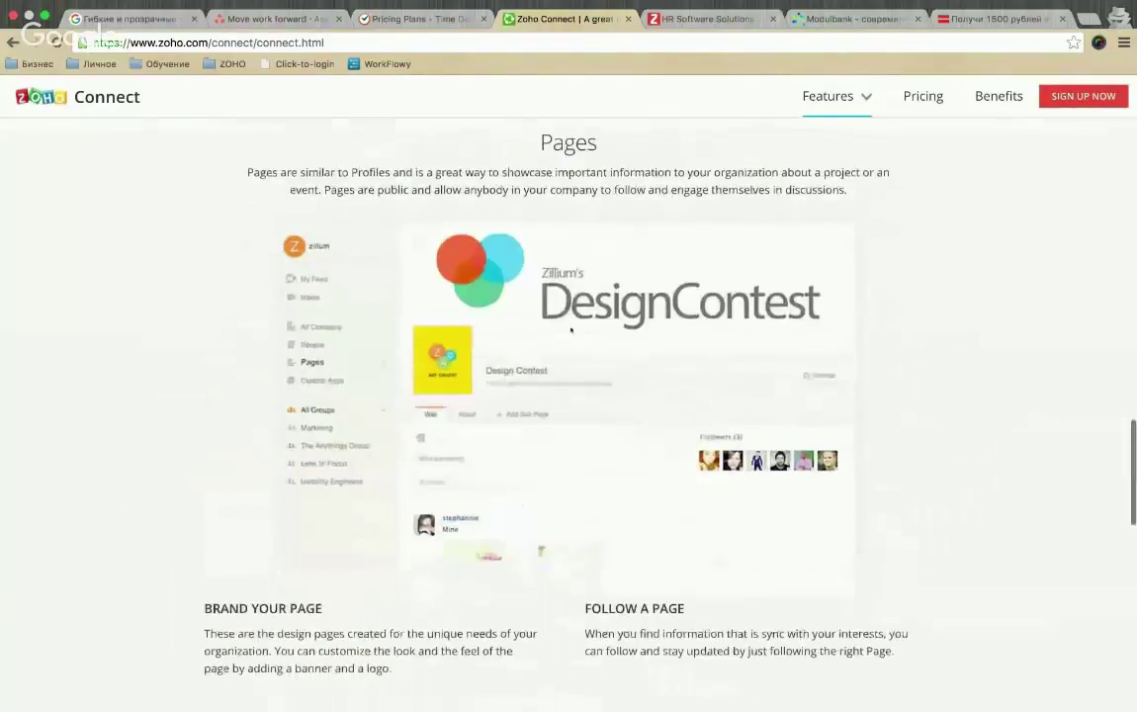
scroll(415, 553, "down", 10)
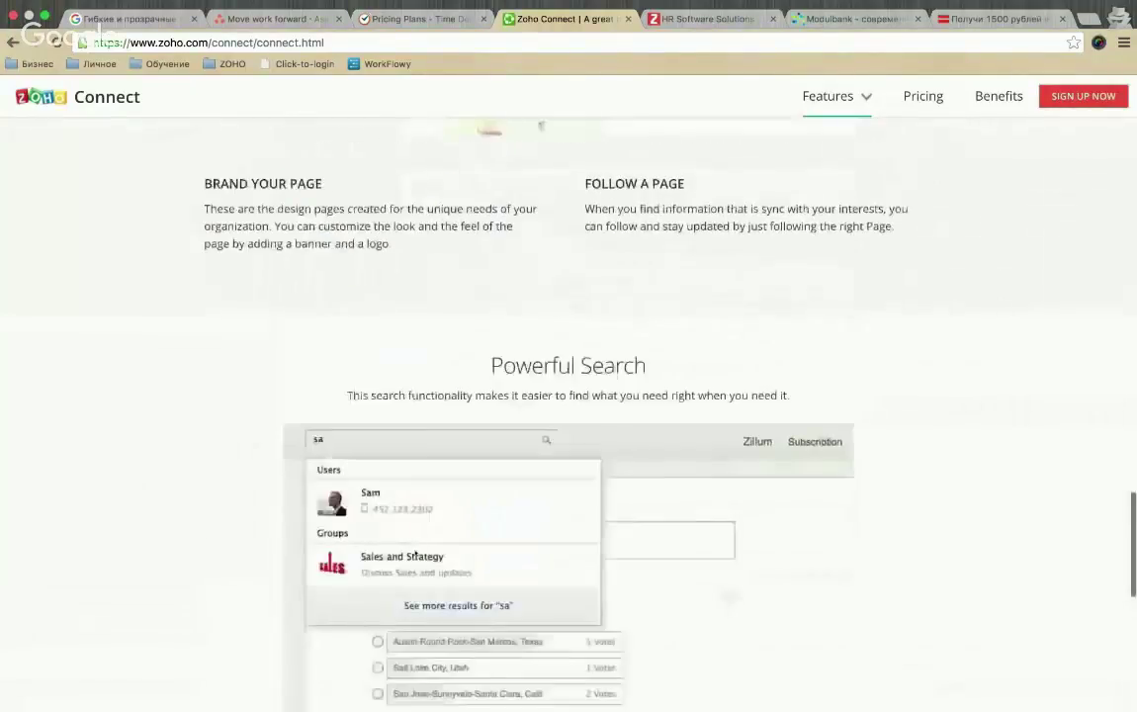
Open the Communicate feature details and examine the Posts and Feeds, Company Stream and Inbox sections
scroll(415, 552, "down", 3)
left_click(529, 501)
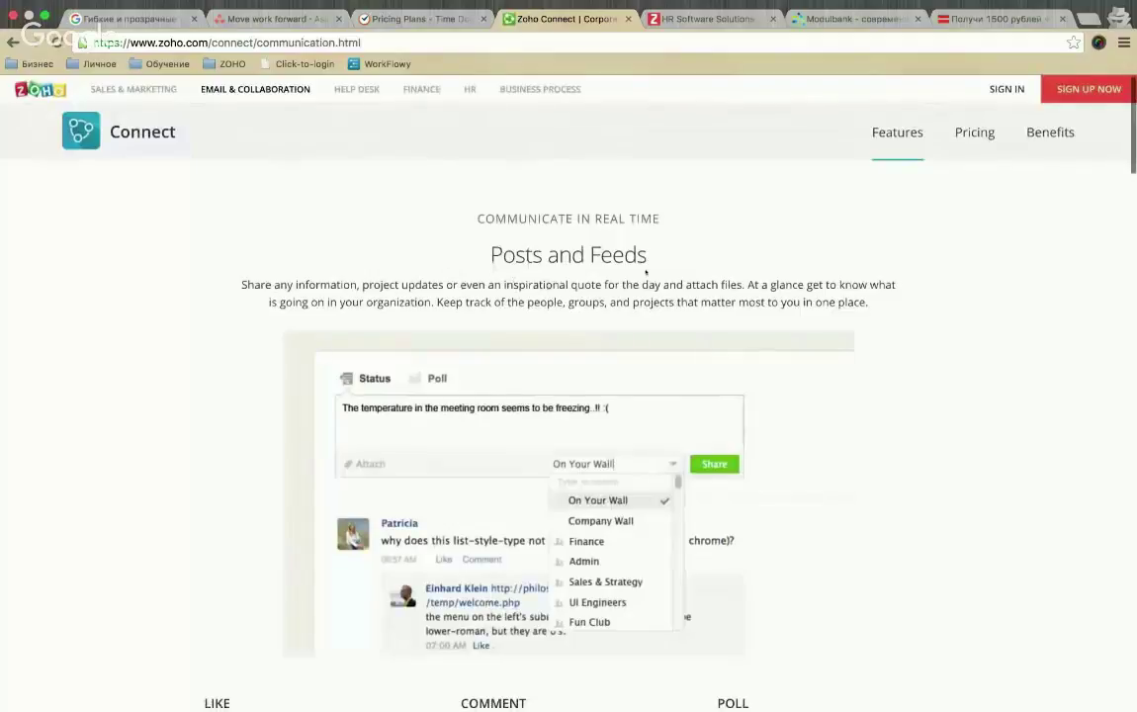
scroll(645, 272, "down", 4)
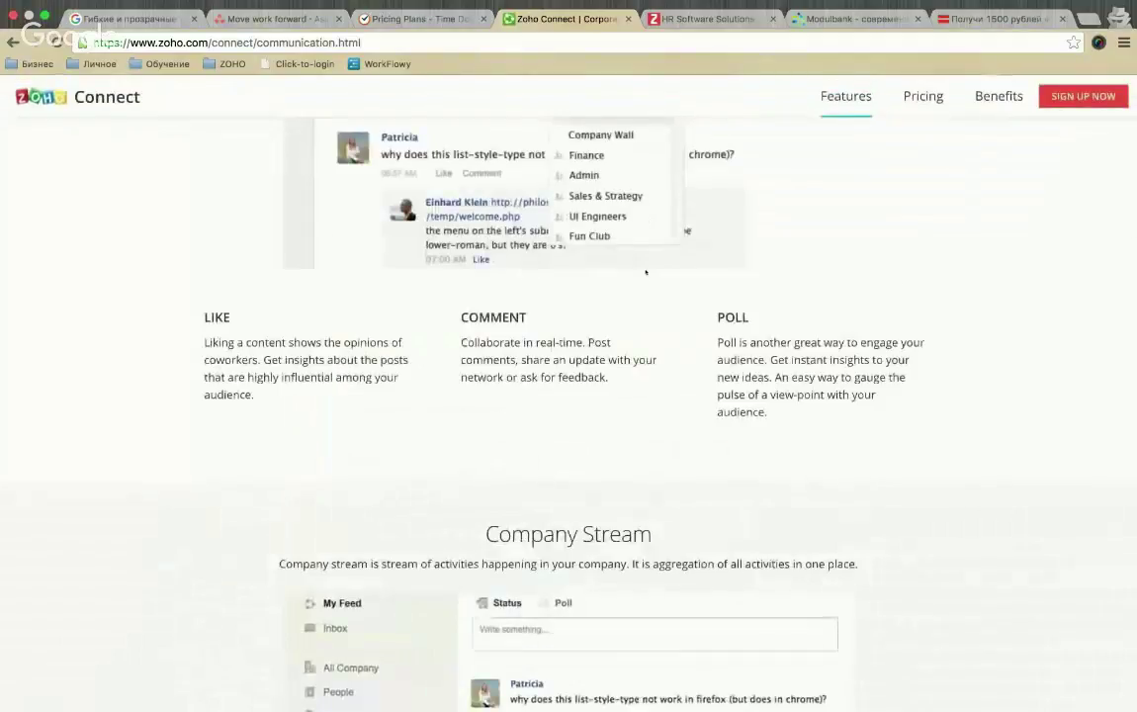
scroll(528, 402, "down", 4)
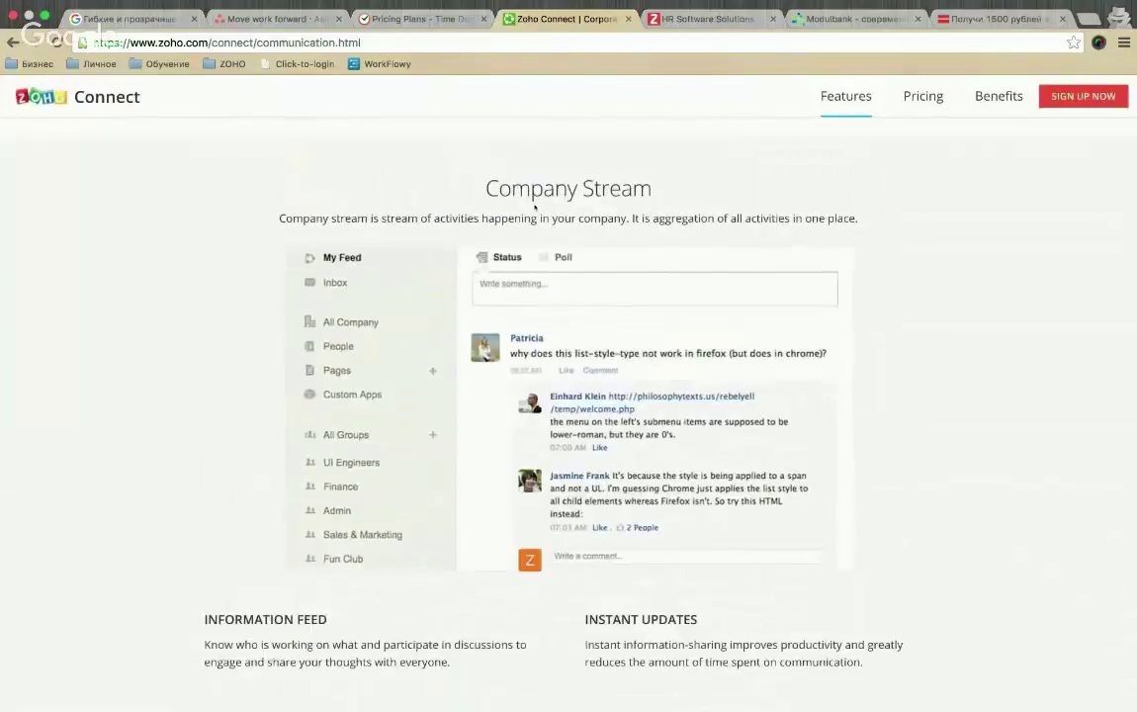
scroll(516, 323, "down", 4)
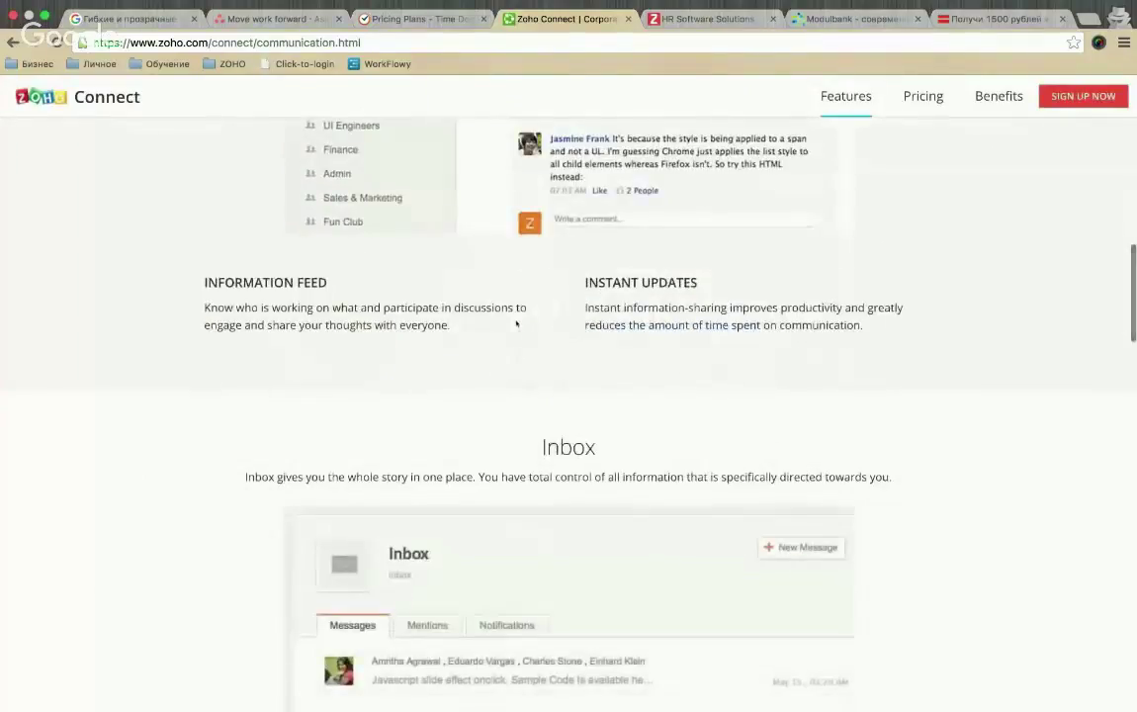
scroll(516, 324, "down", 1)
scroll(516, 324, "down", 1)
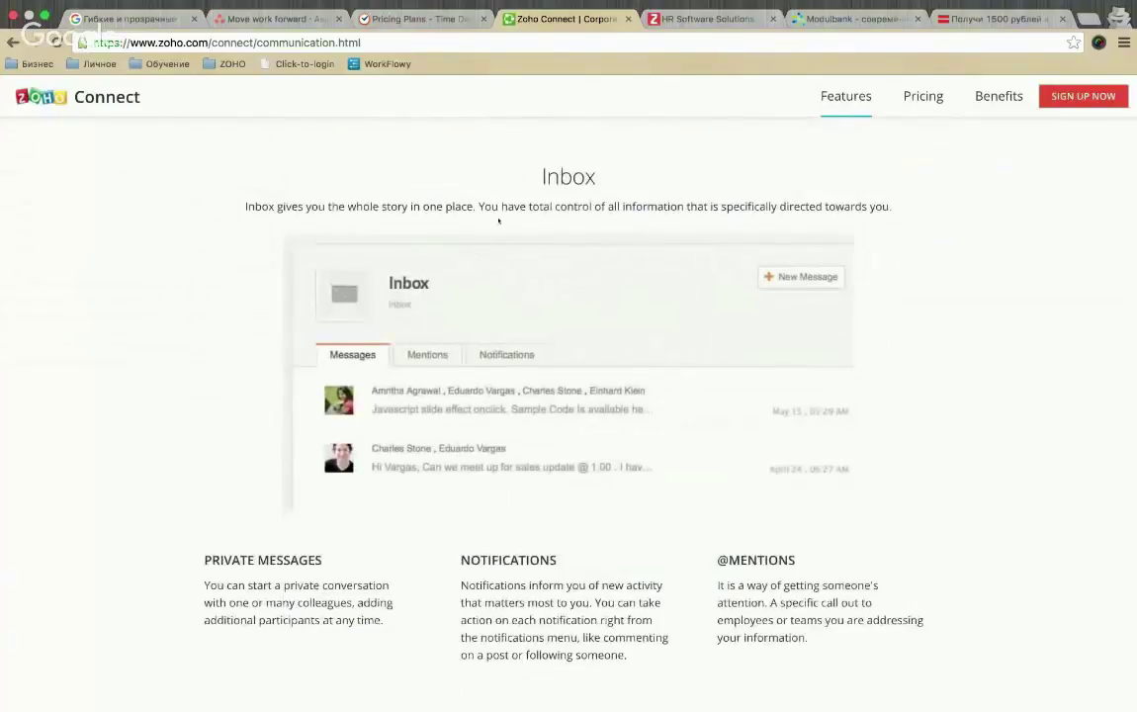
Examine the Events section of the Communicate features, highlighting its heading, and continue to the Chat section
scroll(498, 219, "down", 5)
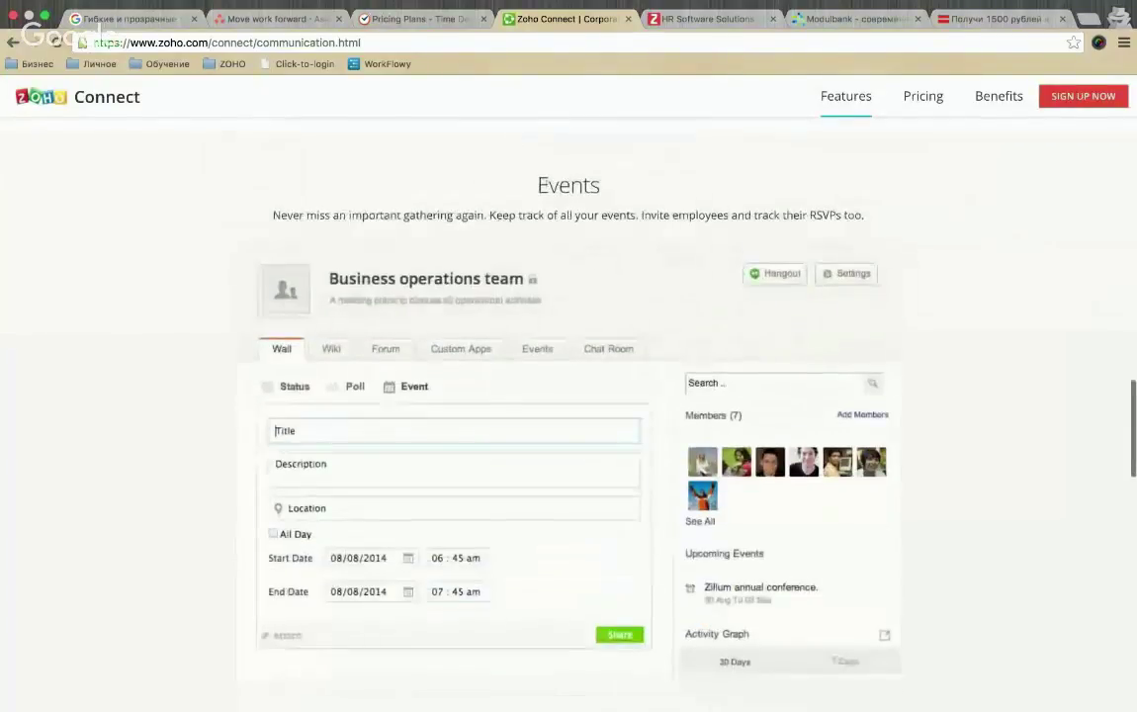
double_click(568, 185)
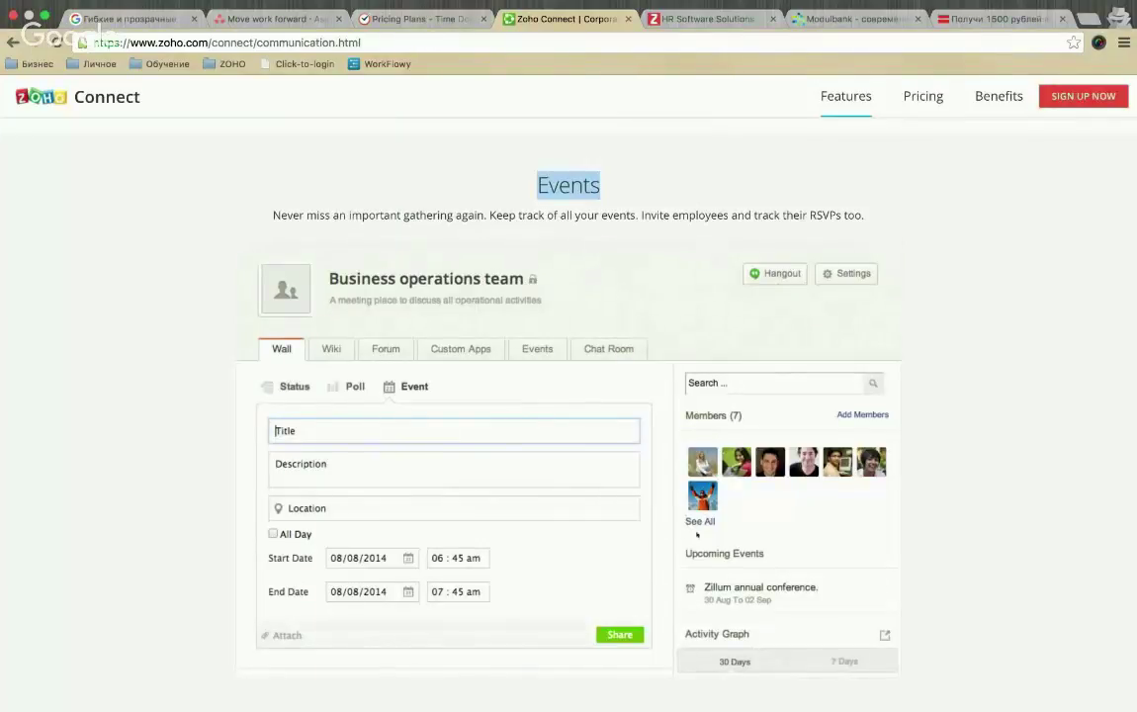
scroll(631, 450, "down", 2)
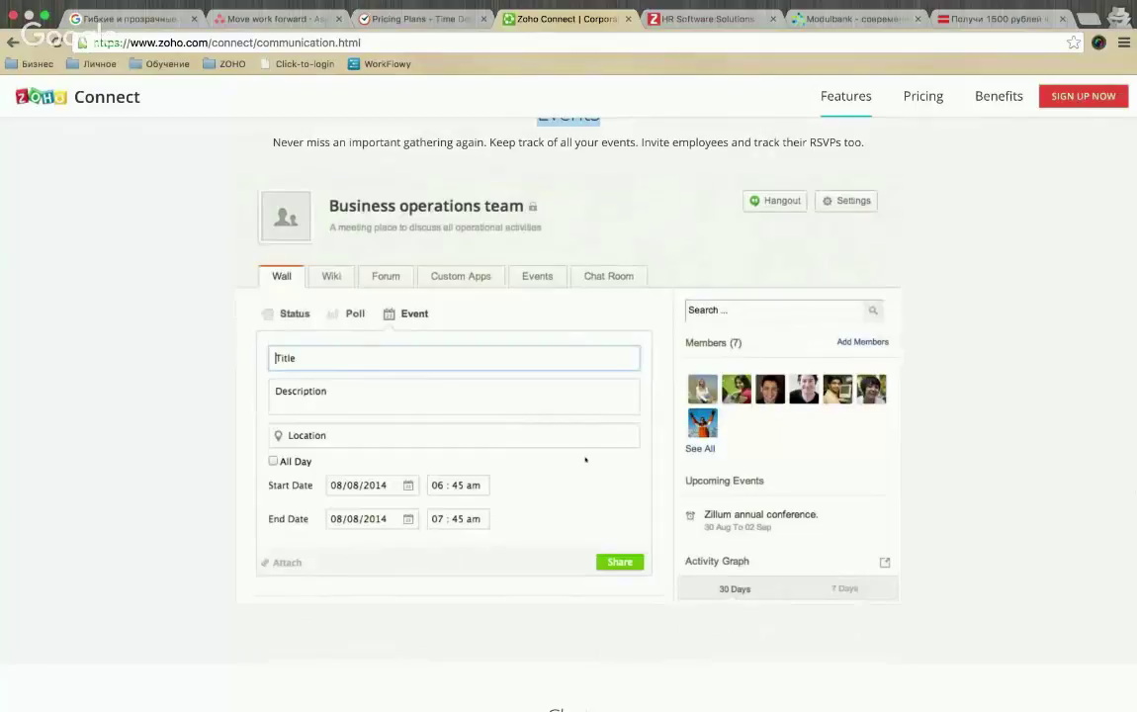
scroll(585, 459, "down", 3)
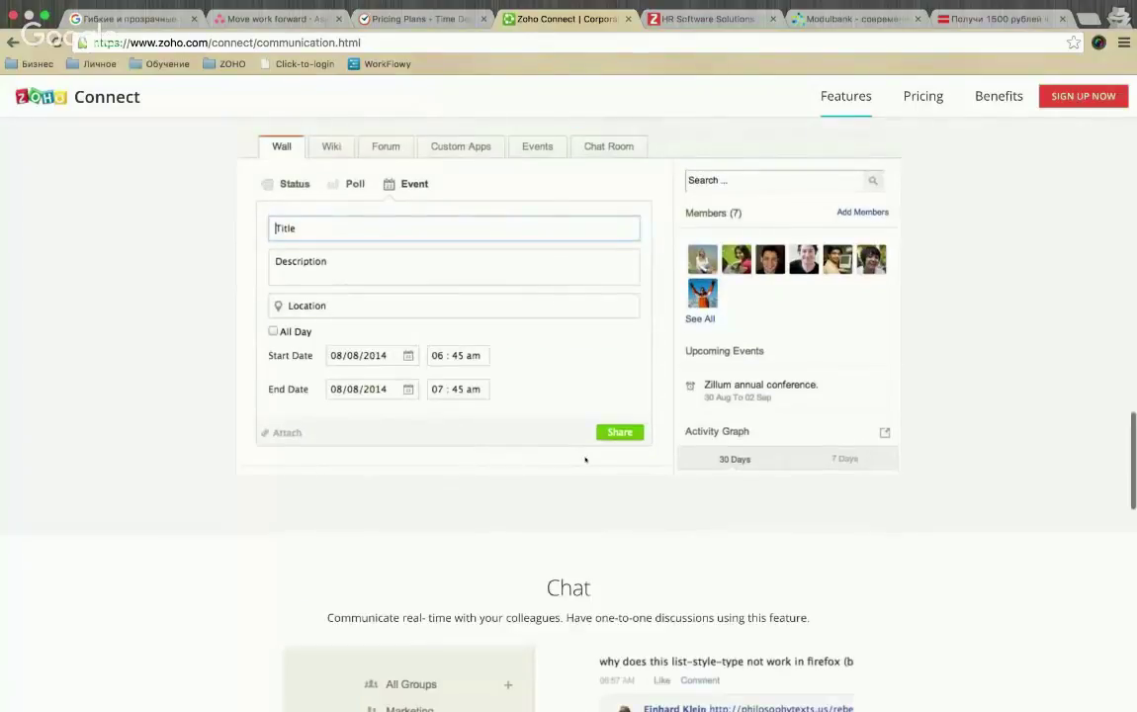
Open the Collaborate feature details and examine the External Network and Document Management sections
scroll(585, 458, "down", 15)
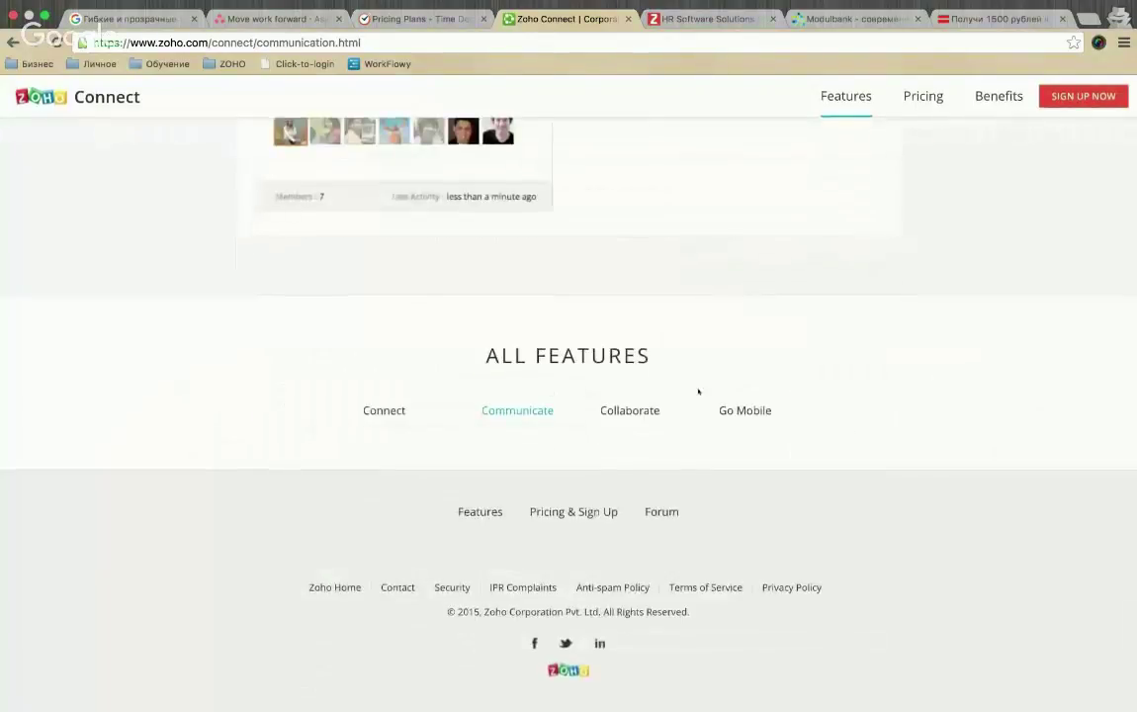
left_click(626, 409)
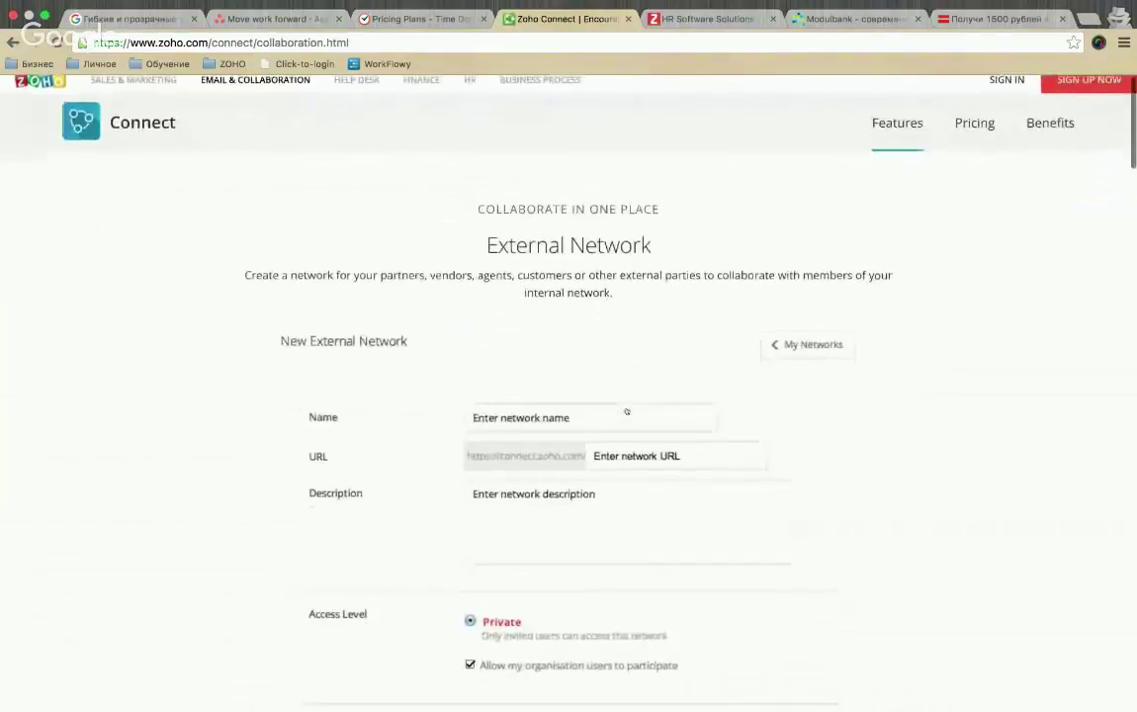
scroll(626, 411, "down", 5)
scroll(625, 412, "up", 5)
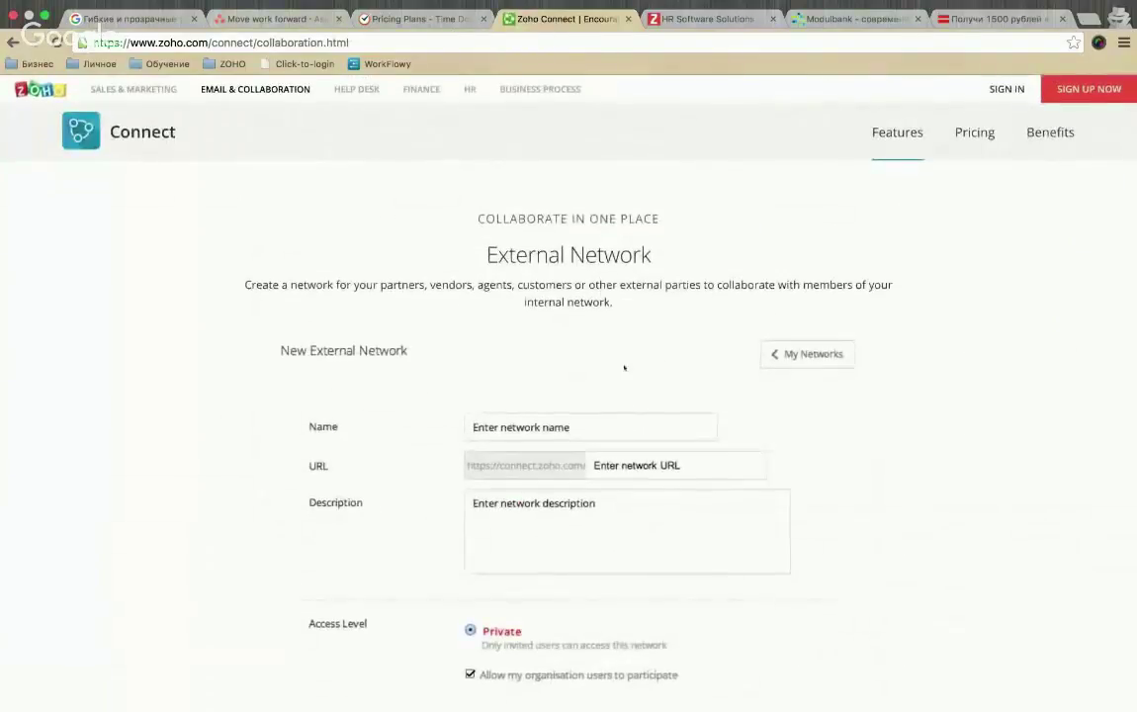
scroll(624, 367, "down", 8)
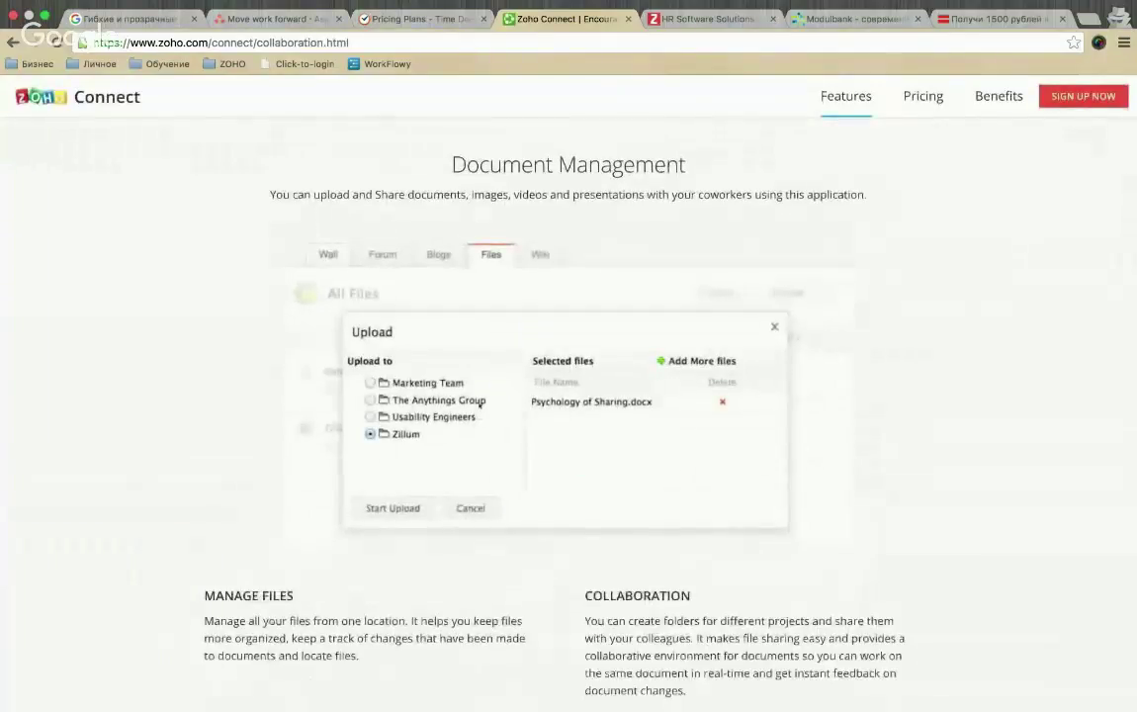
Examine the Custom Applications section of the Collaborate features, highlighting its heading and viewing the descriptions beneath the app builder images
scroll(479, 403, "down", 5)
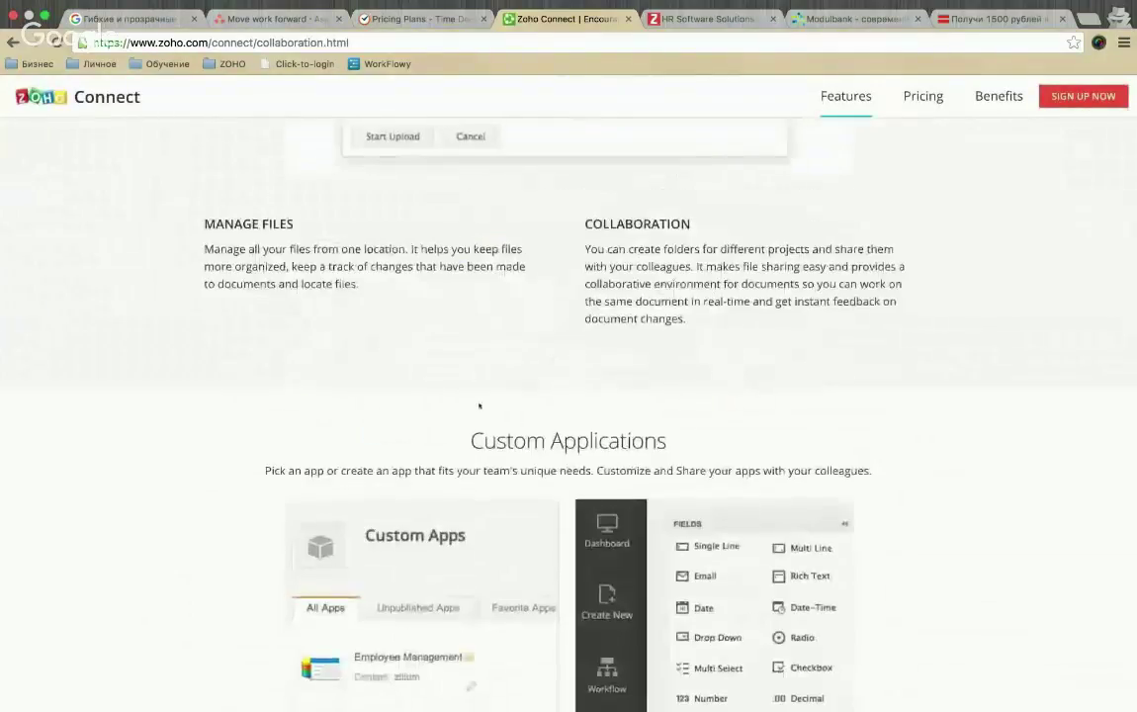
scroll(479, 406, "down", 3)
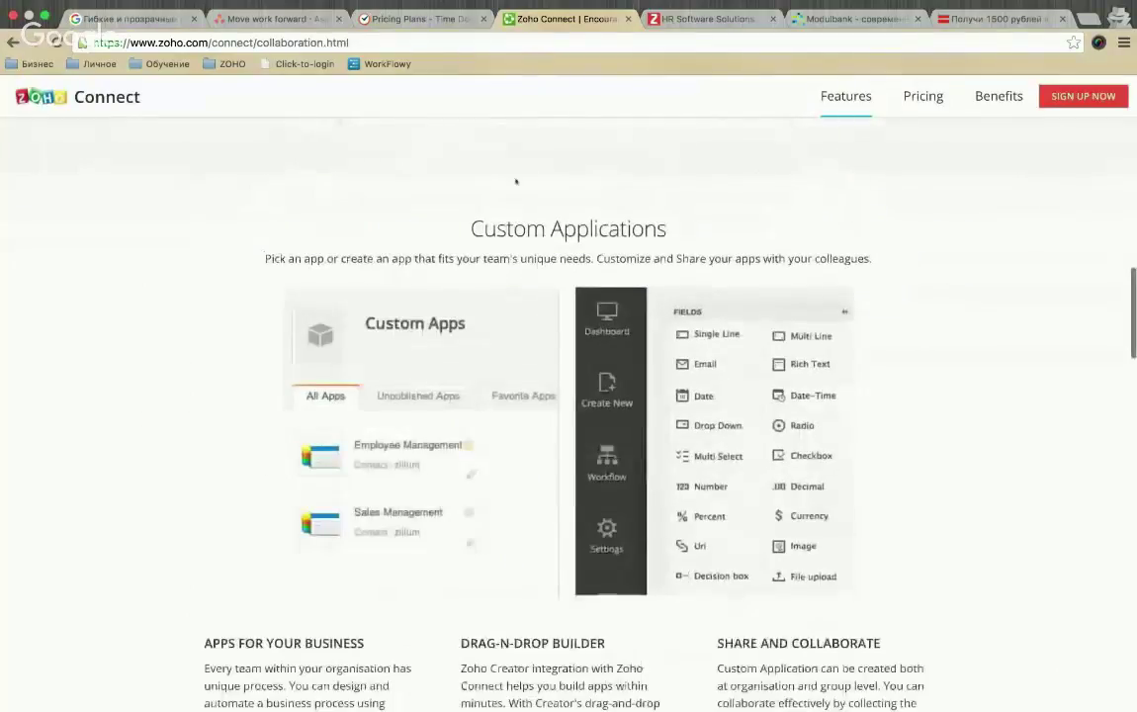
left_click_drag(437, 210, 700, 234)
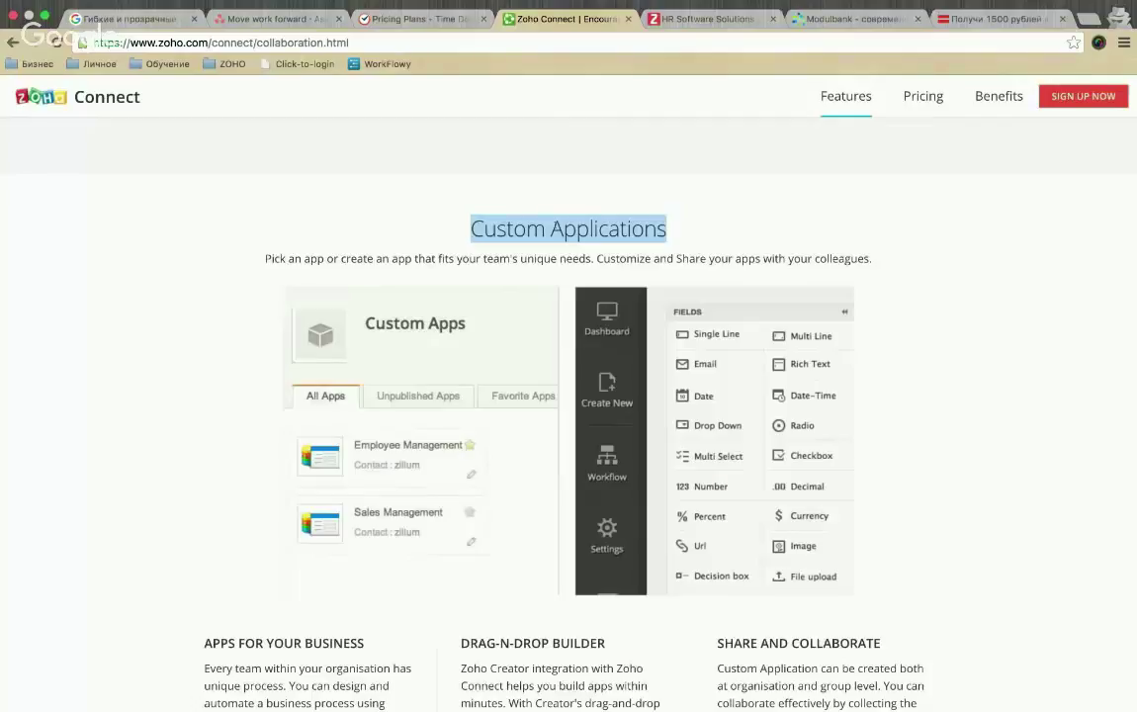
scroll(458, 338, "down", 2)
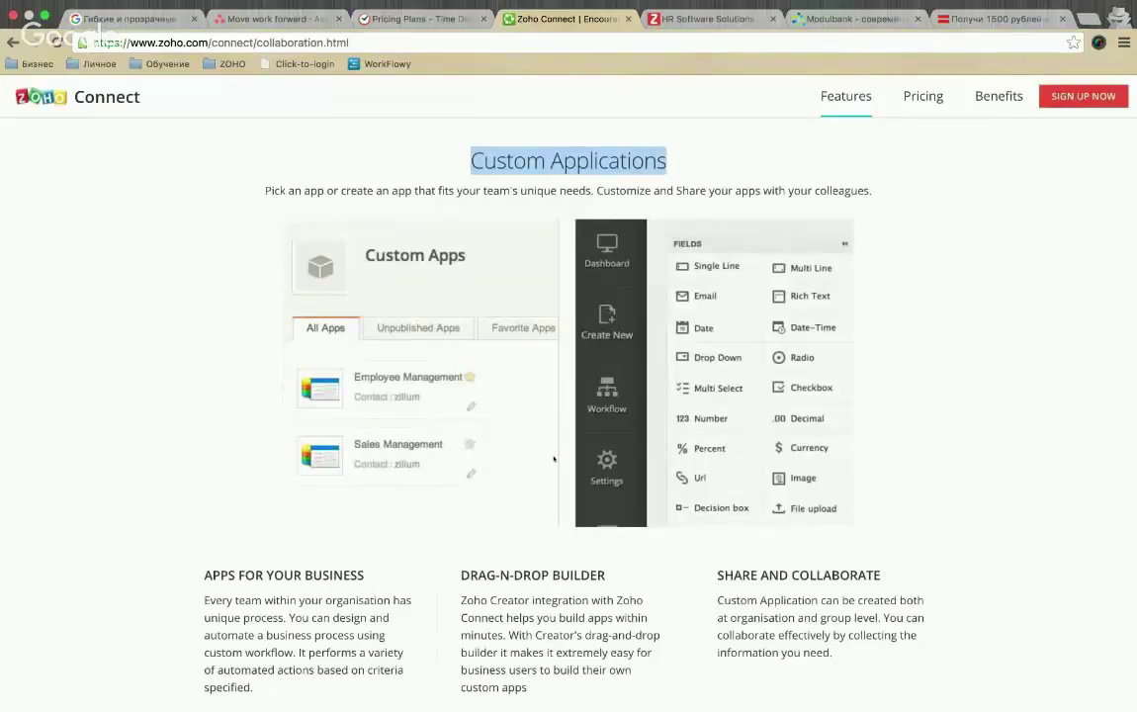
scroll(555, 458, "down", 1)
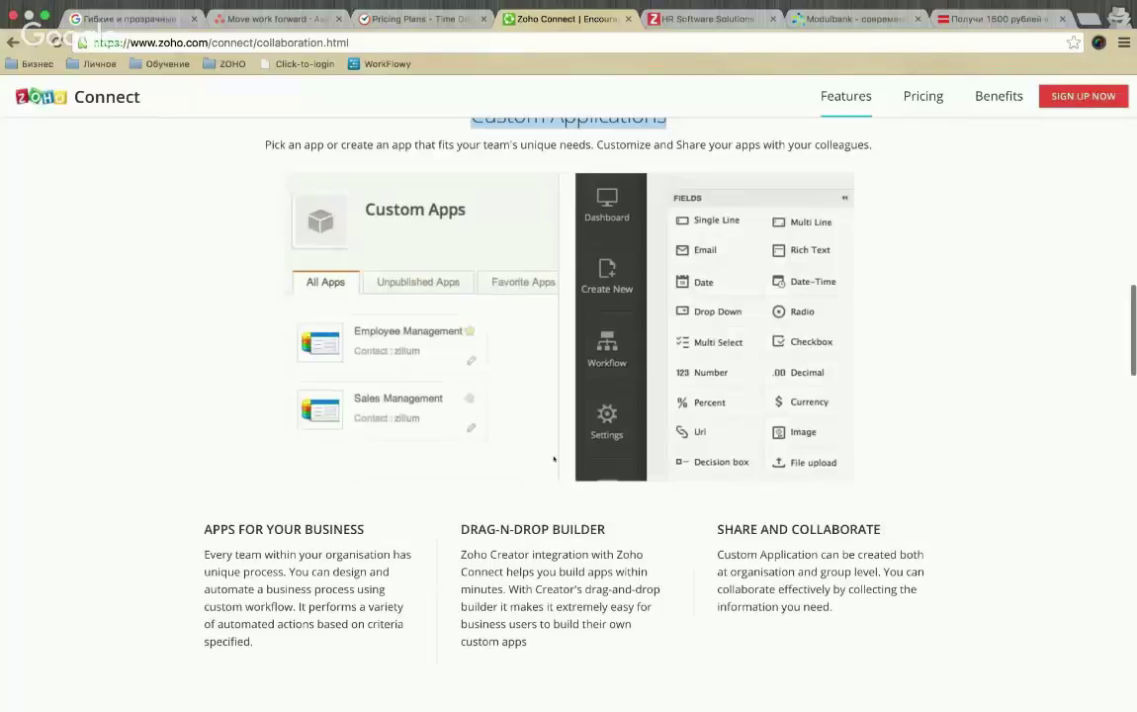
scroll(553, 457, "up", 1)
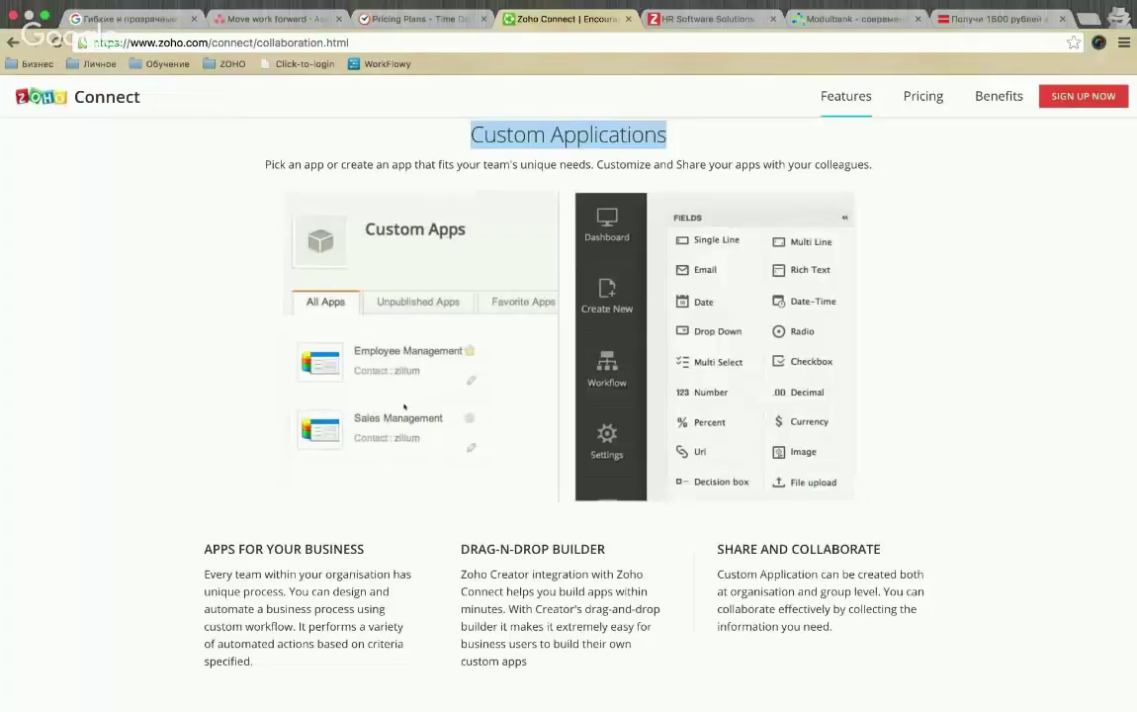
double_click(490, 154)
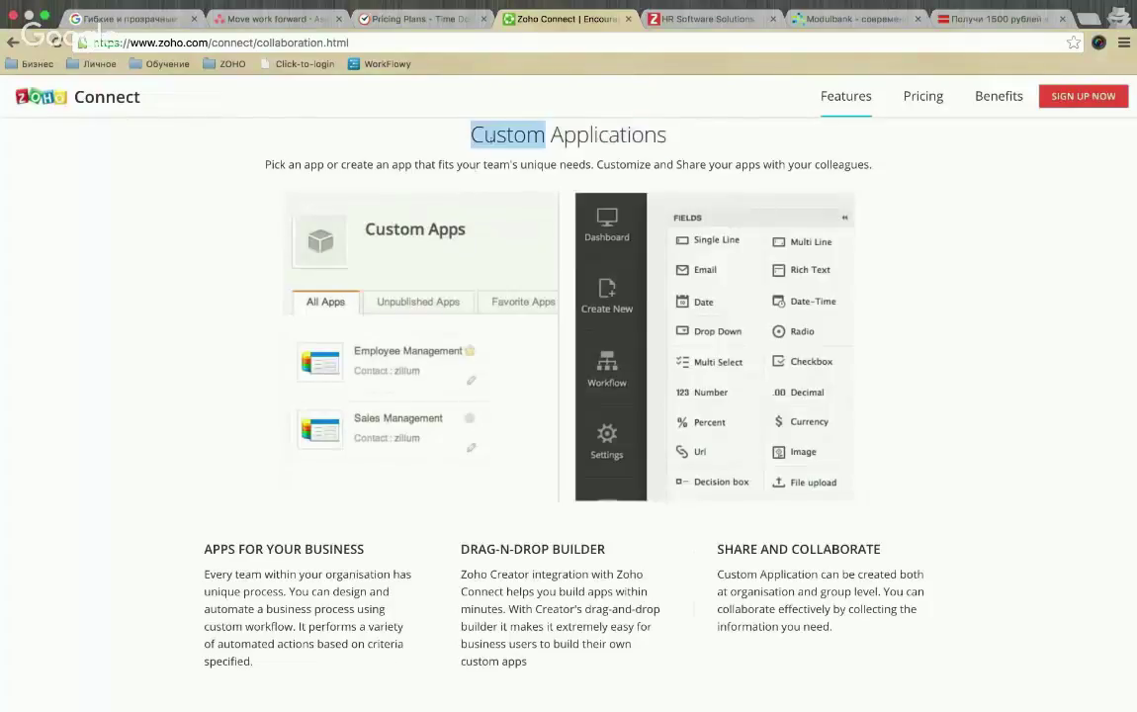
left_click(490, 153)
left_click(490, 153)
double_click(490, 153)
Look through the Discussion Forums and Wiki sections of the Collaborate feature details
scroll(491, 153, "down", 6)
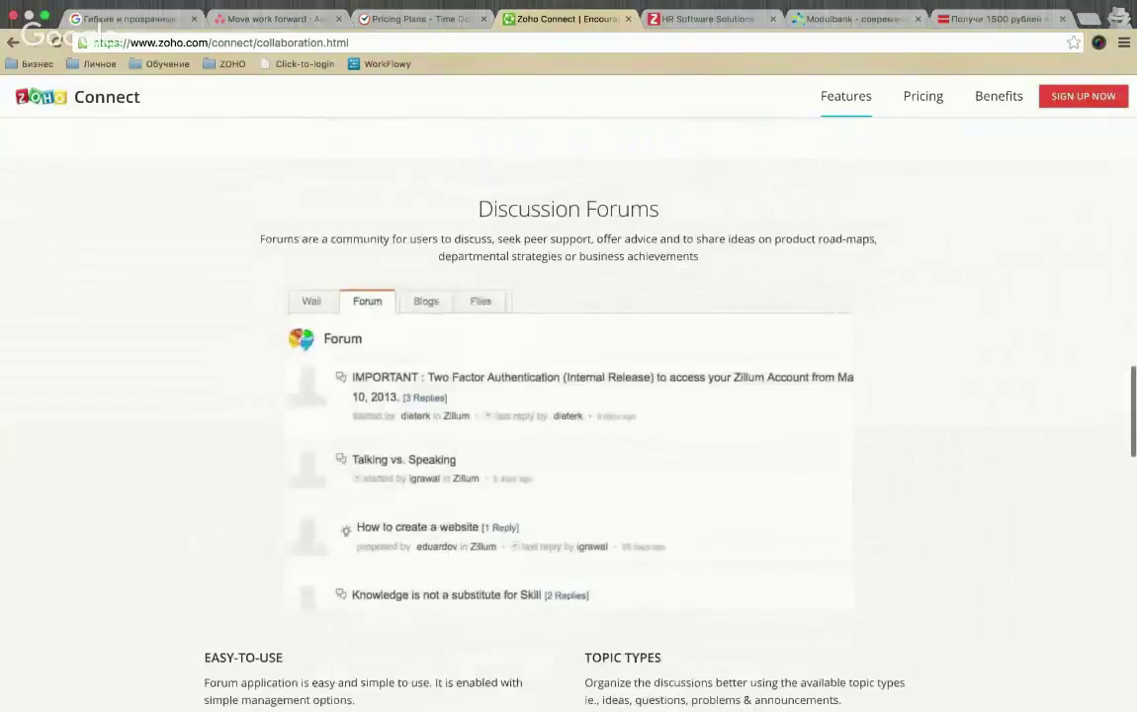
scroll(566, 180, "down", 5)
scroll(509, 484, "down", 3)
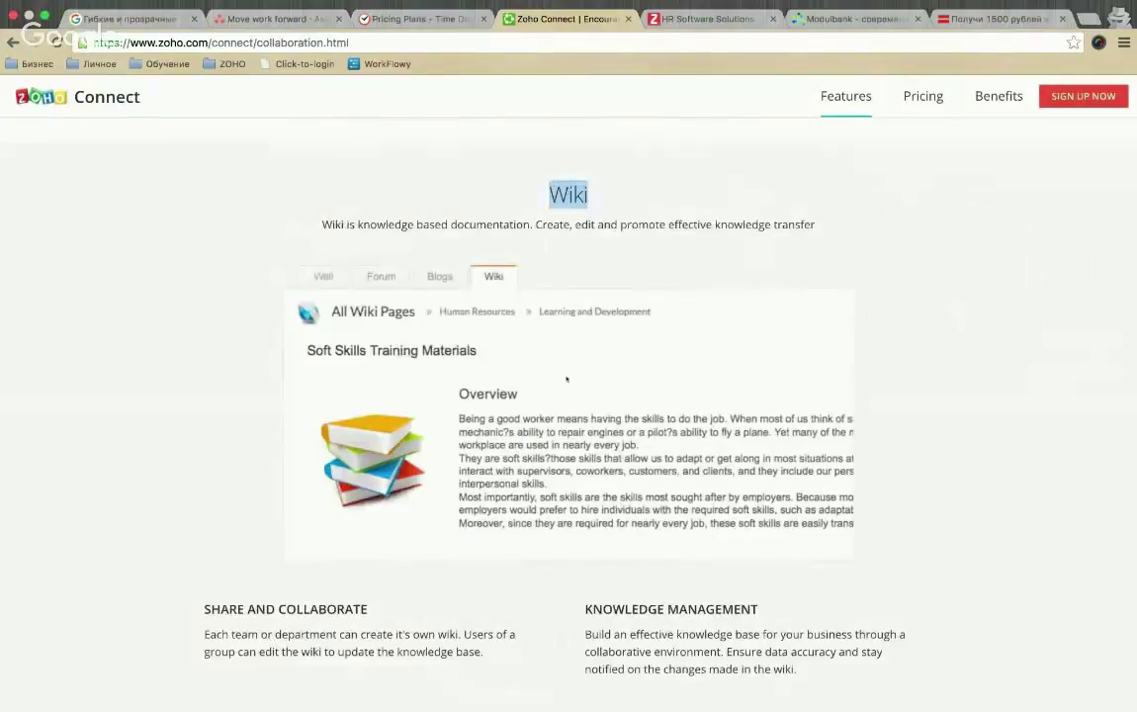
scroll(567, 378, "down", 5)
scroll(567, 379, "up", 4)
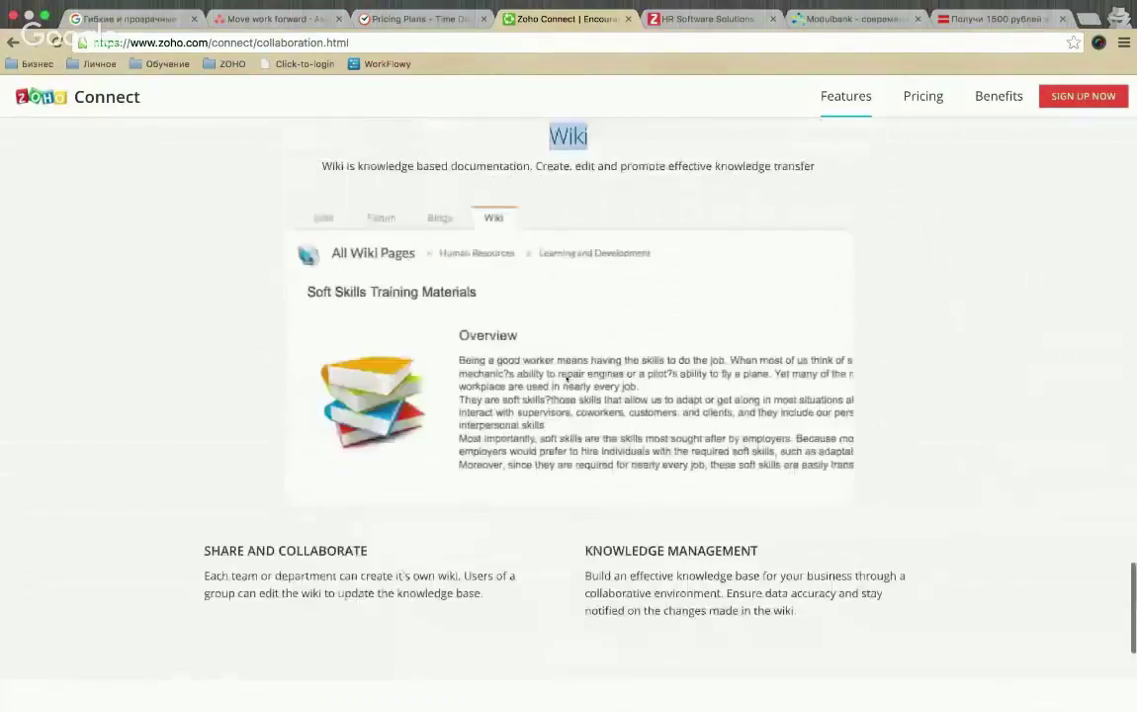
scroll(567, 376, "up", 1)
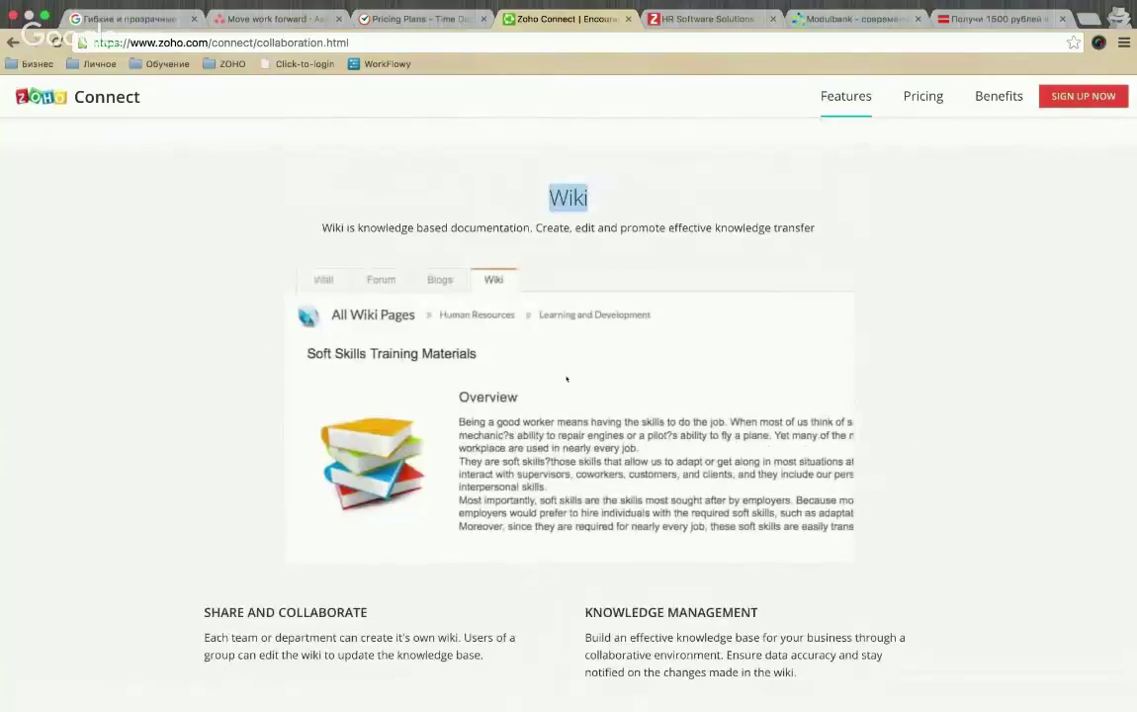
Open the Go Mobile feature details and look through the iPhone and Android app previews
scroll(566, 379, "down", 4)
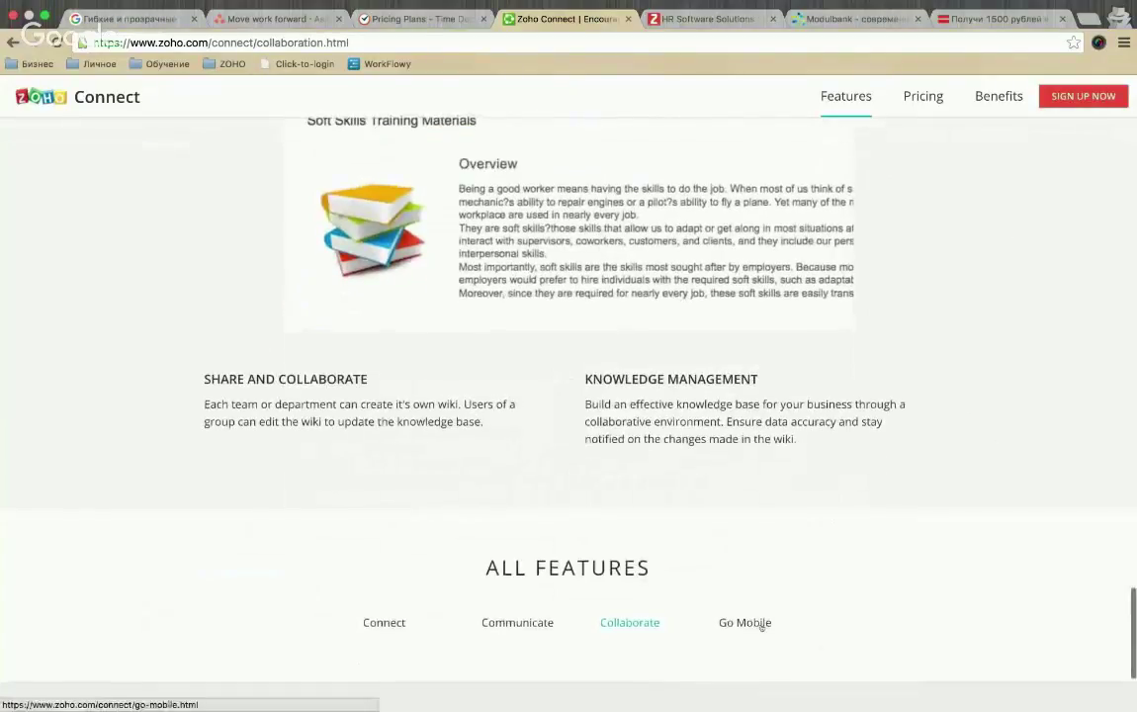
key("Return")
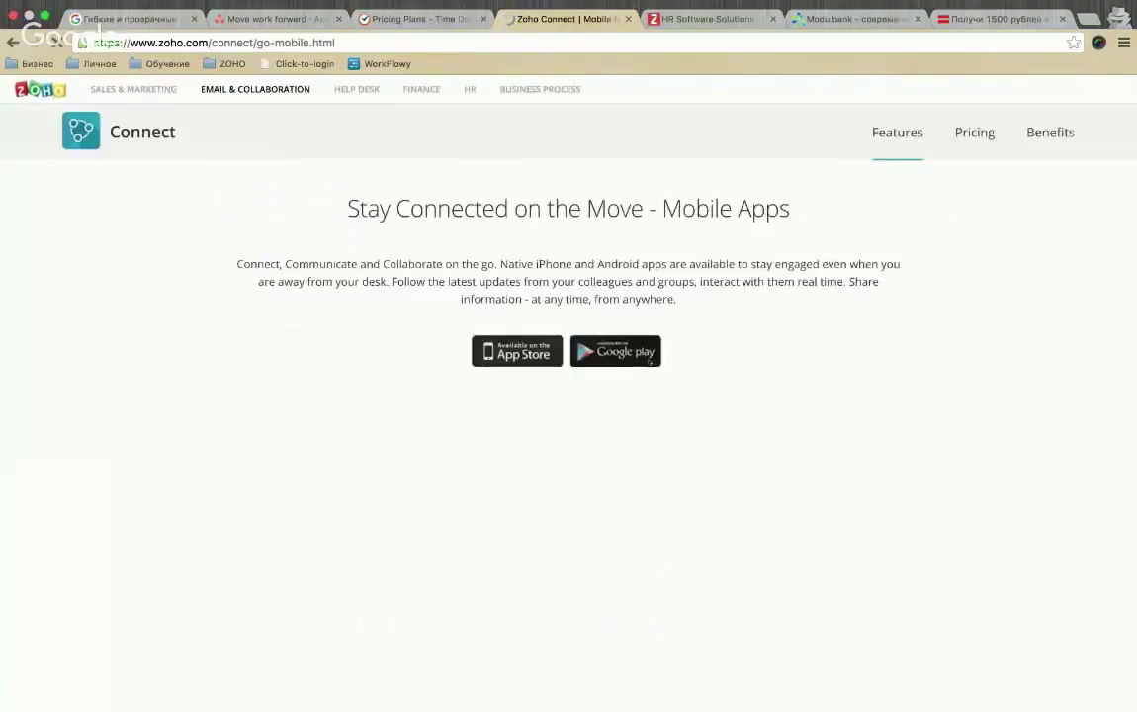
scroll(650, 361, "down", 10)
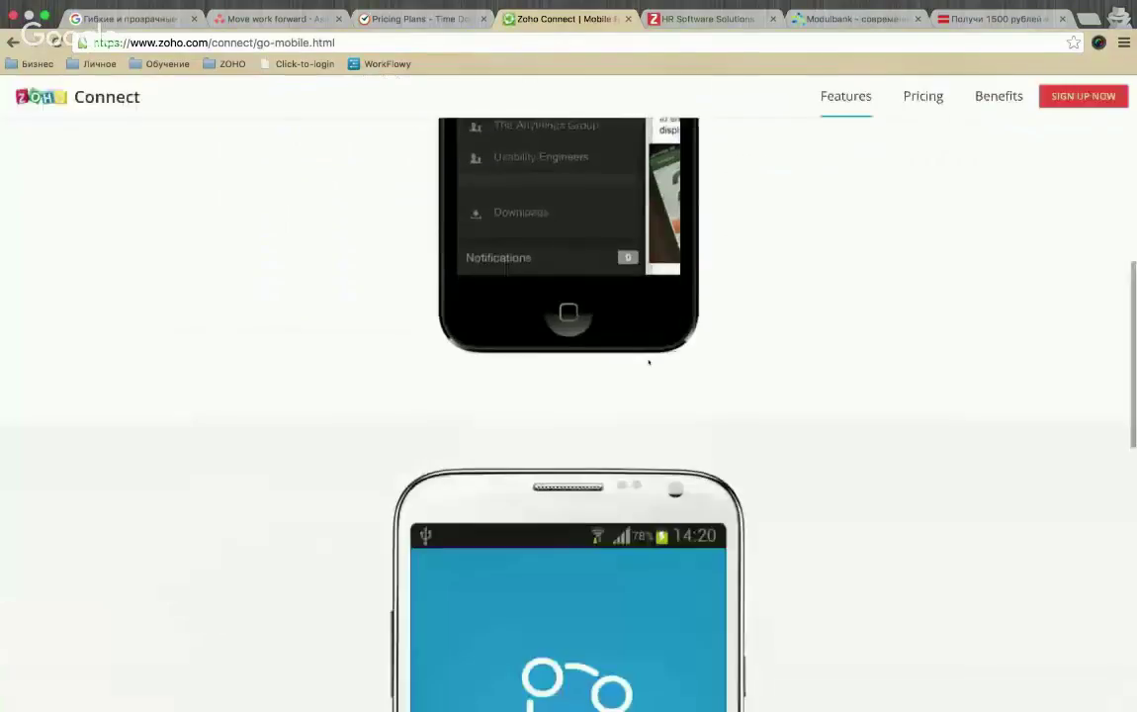
scroll(649, 362, "down", 5)
scroll(647, 358, "up", 15)
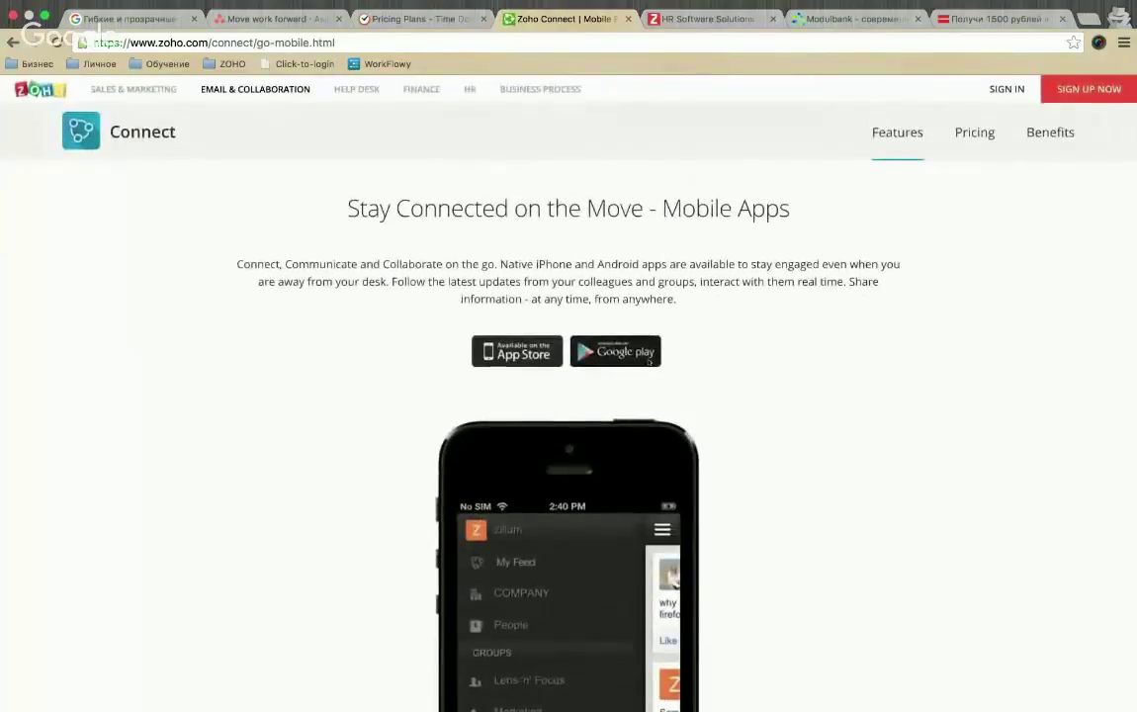
Open the Zoho Connect pricing and examine the Free Plan, highlighting its price and custom applications allowance
left_click(973, 131)
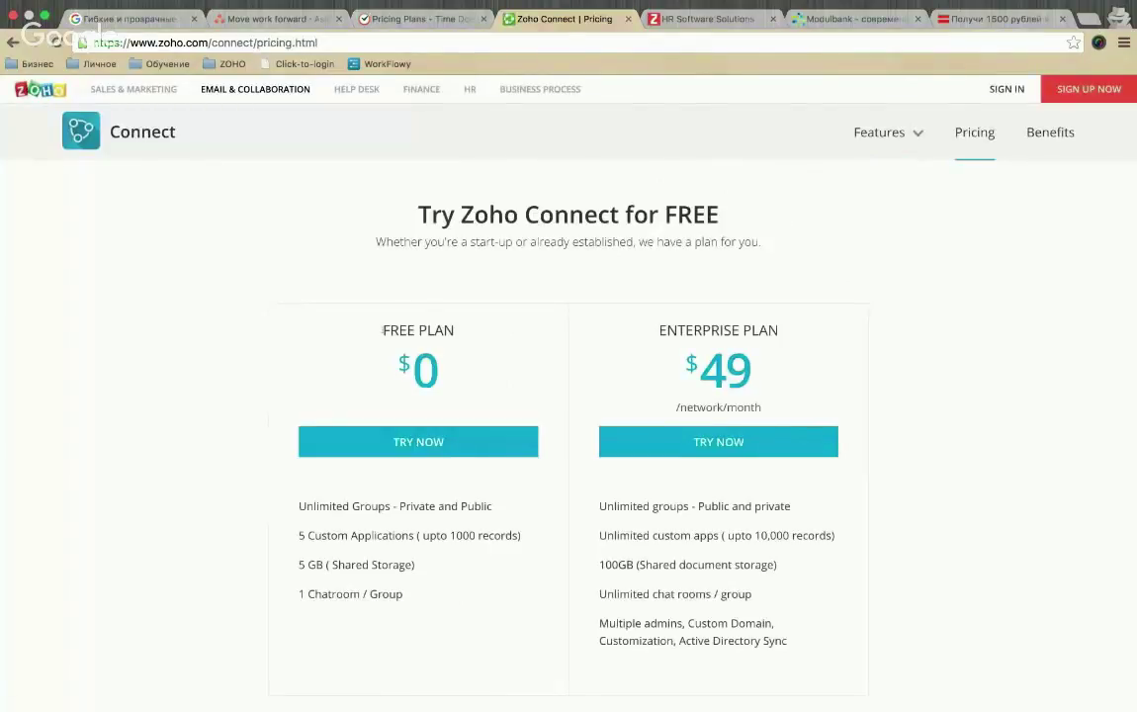
left_click_drag(382, 330, 436, 381)
left_click(461, 341)
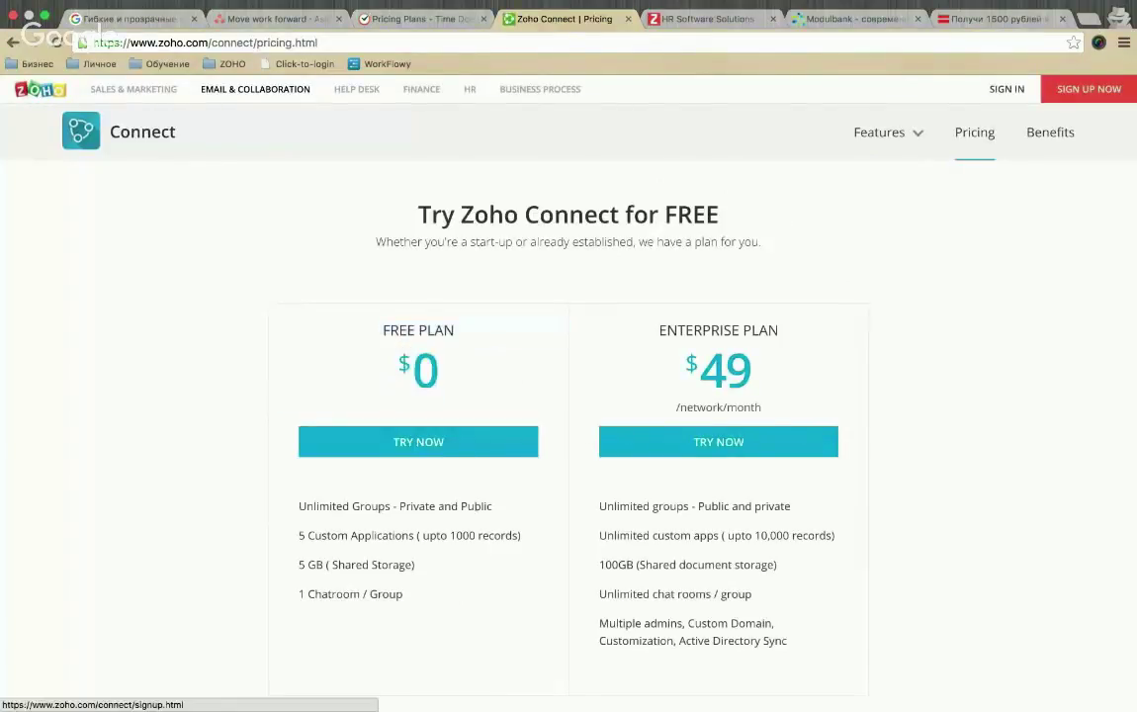
triple_click(416, 535)
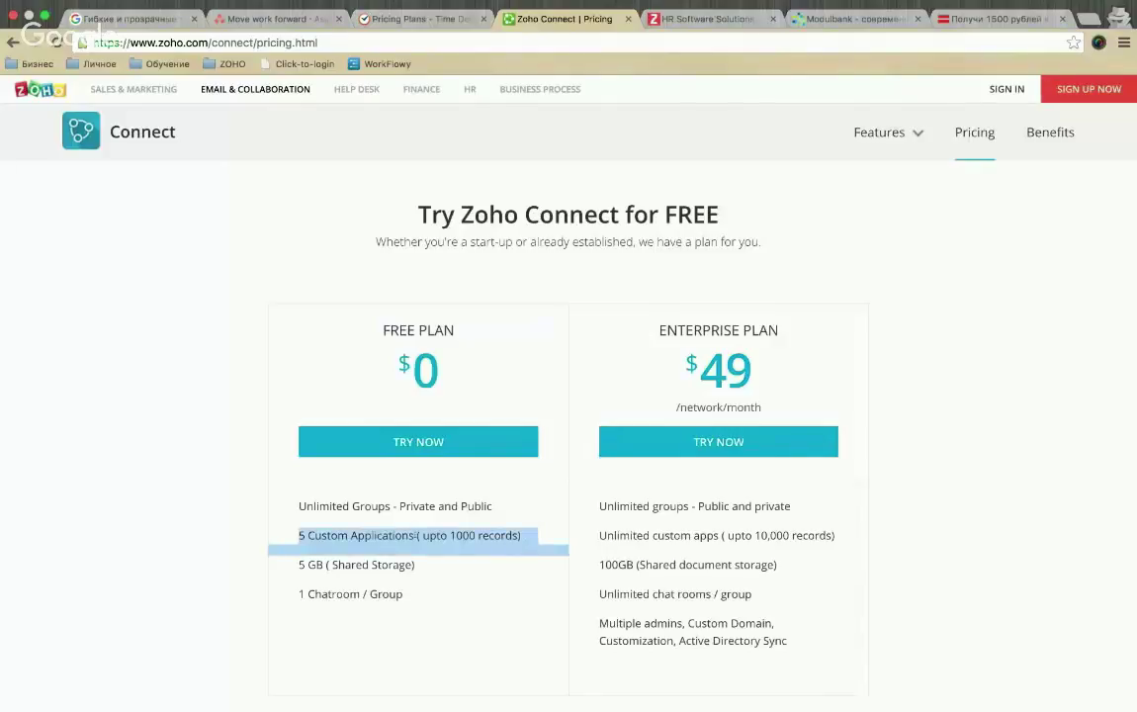
left_click(416, 535)
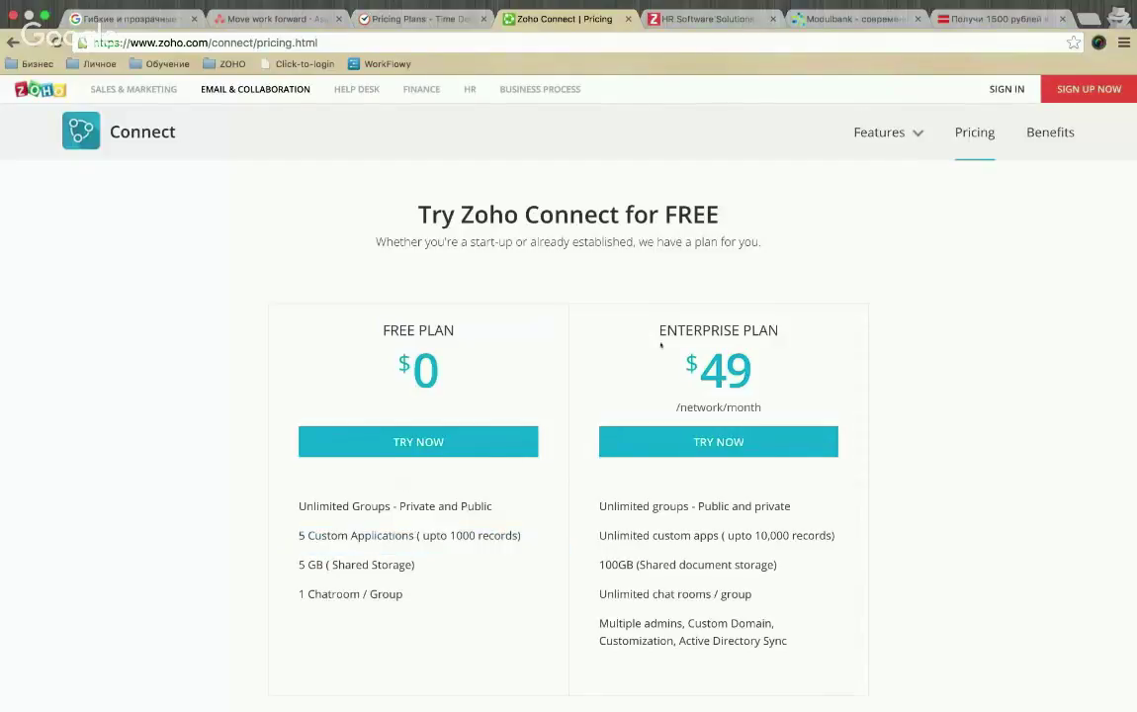
Examine the Enterprise Plan, highlighting its name and price, and look over the rest of the pricing page
scroll(651, 498, "down", 2)
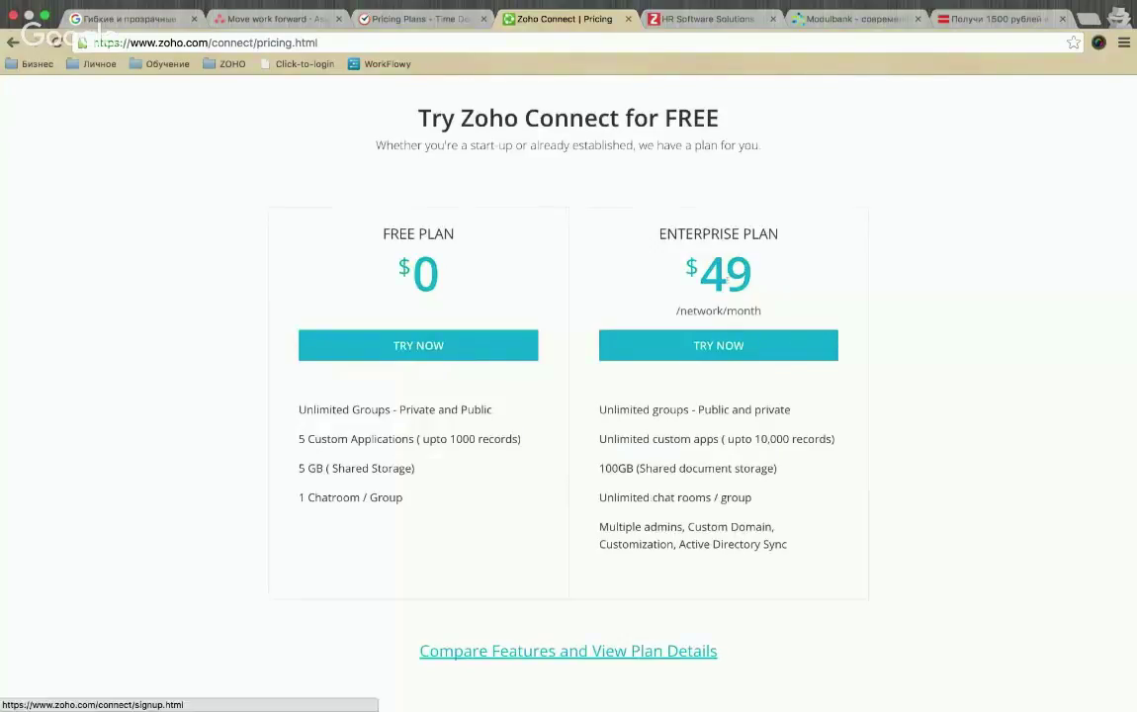
left_click_drag(660, 233, 760, 313)
left_click(752, 305)
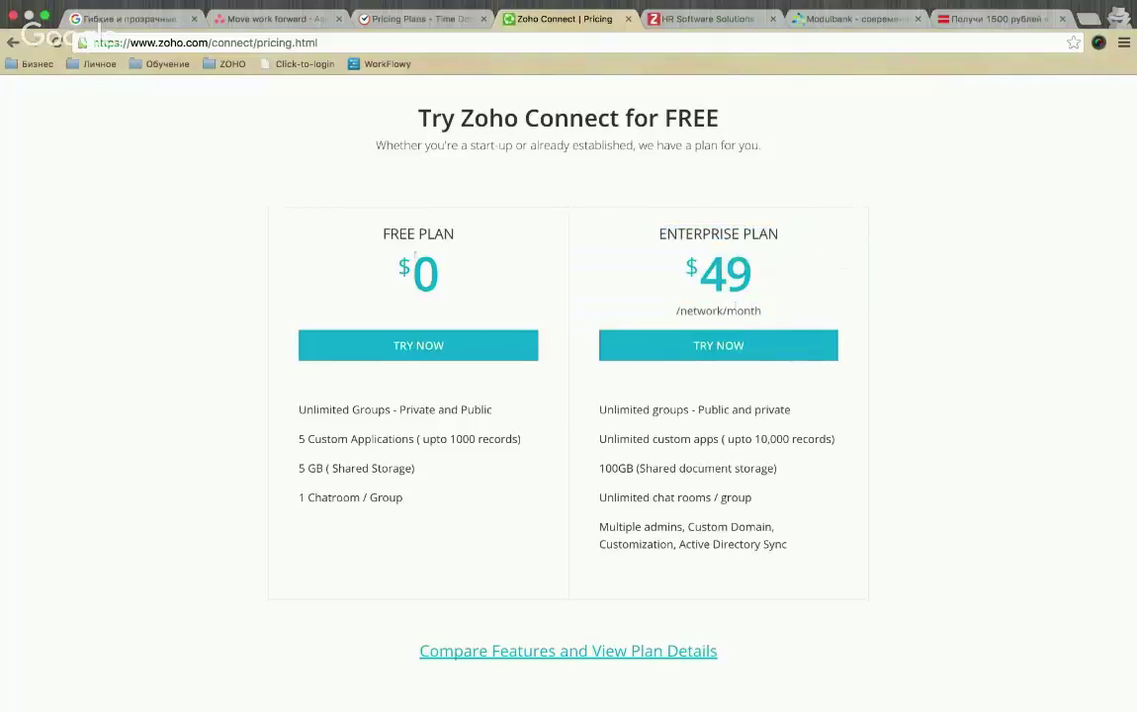
scroll(413, 249, "down", 5)
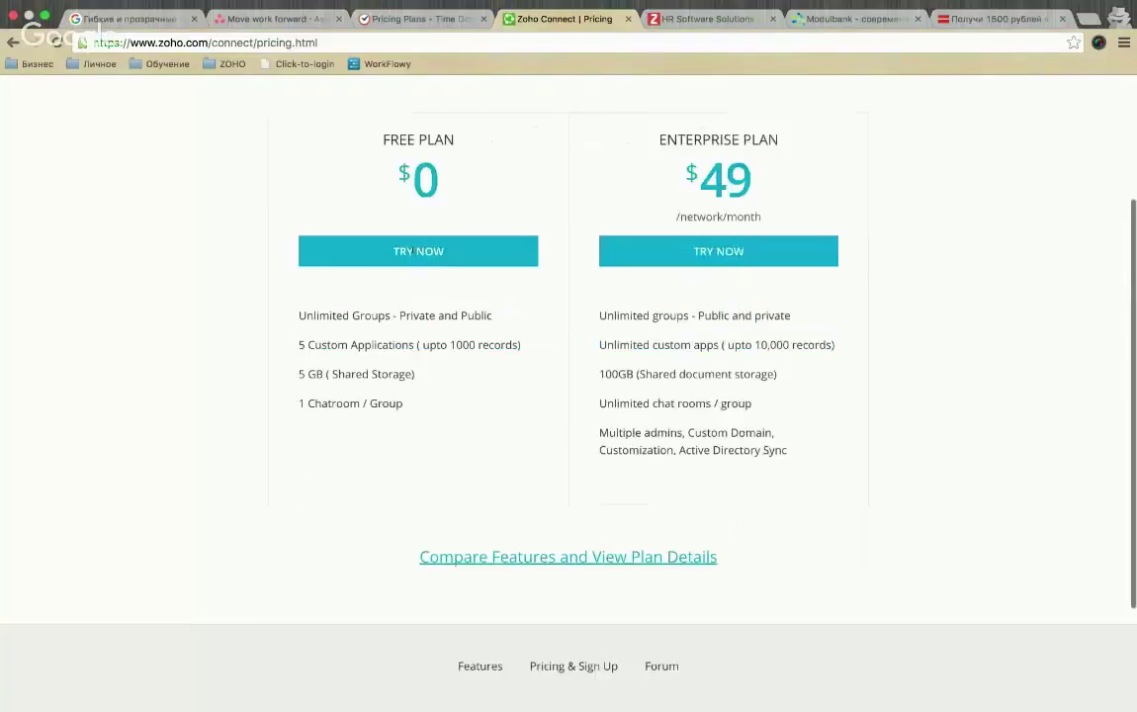
scroll(412, 249, "up", 8)
Switch to the browser window with the МИГ Бизнес portal in Zoho Connect and open the Мой канал feed
key("ctrl+Left")
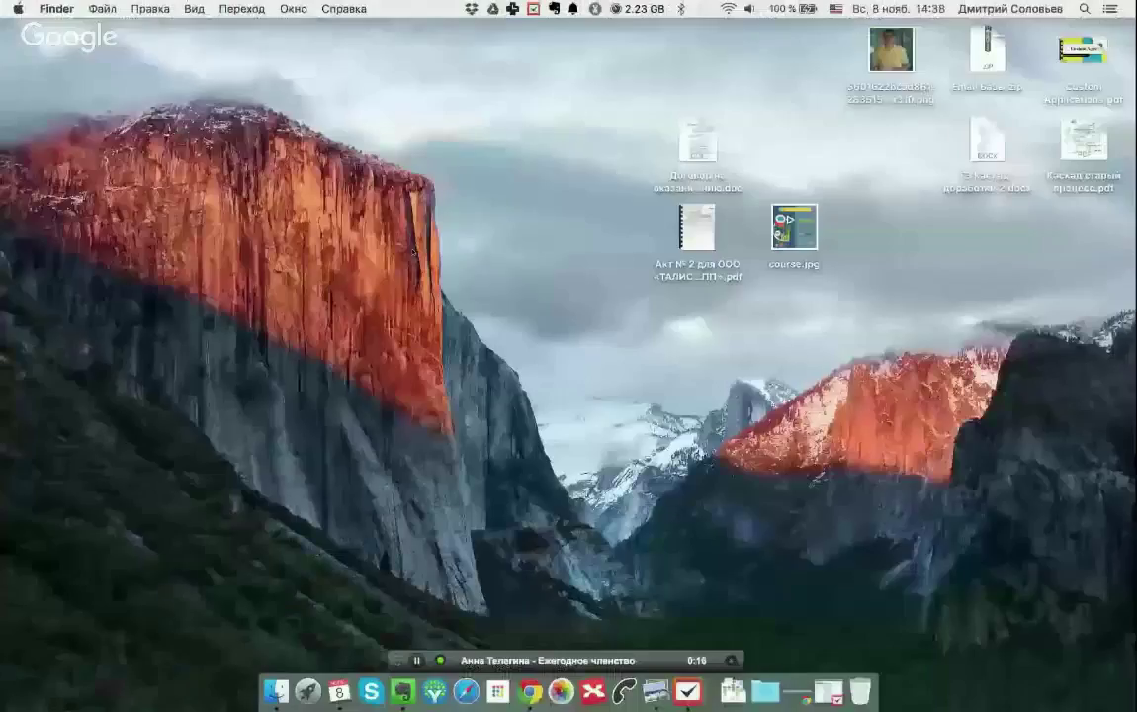
key("ctrl+Left")
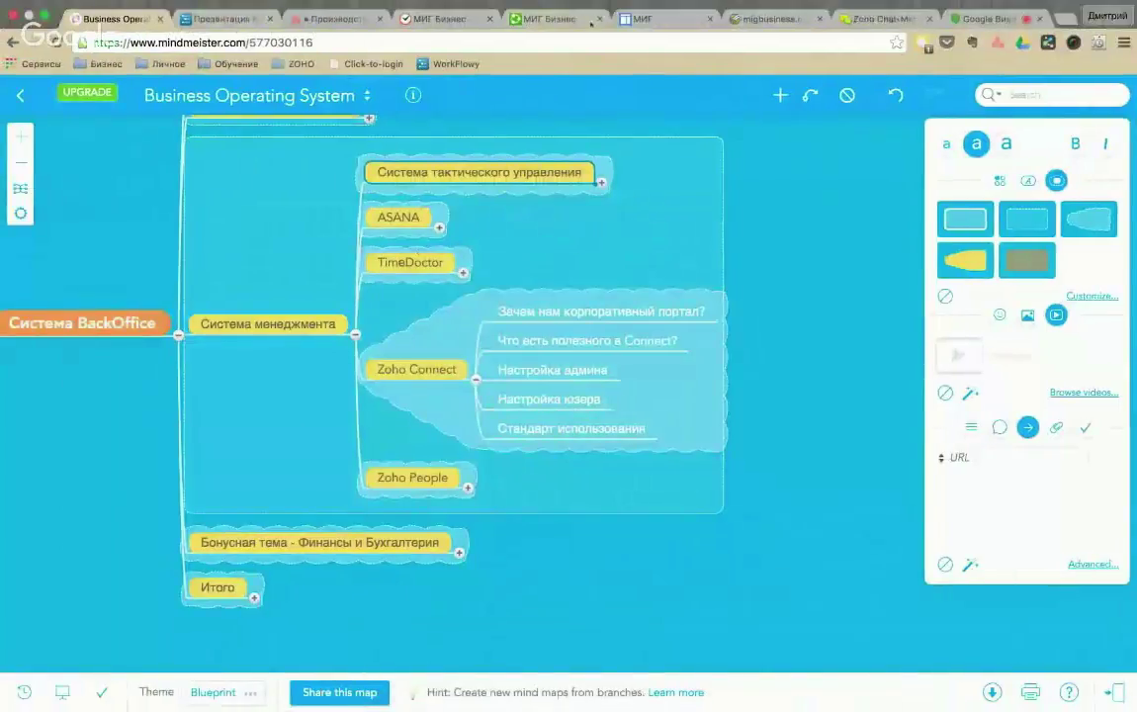
left_click(554, 19)
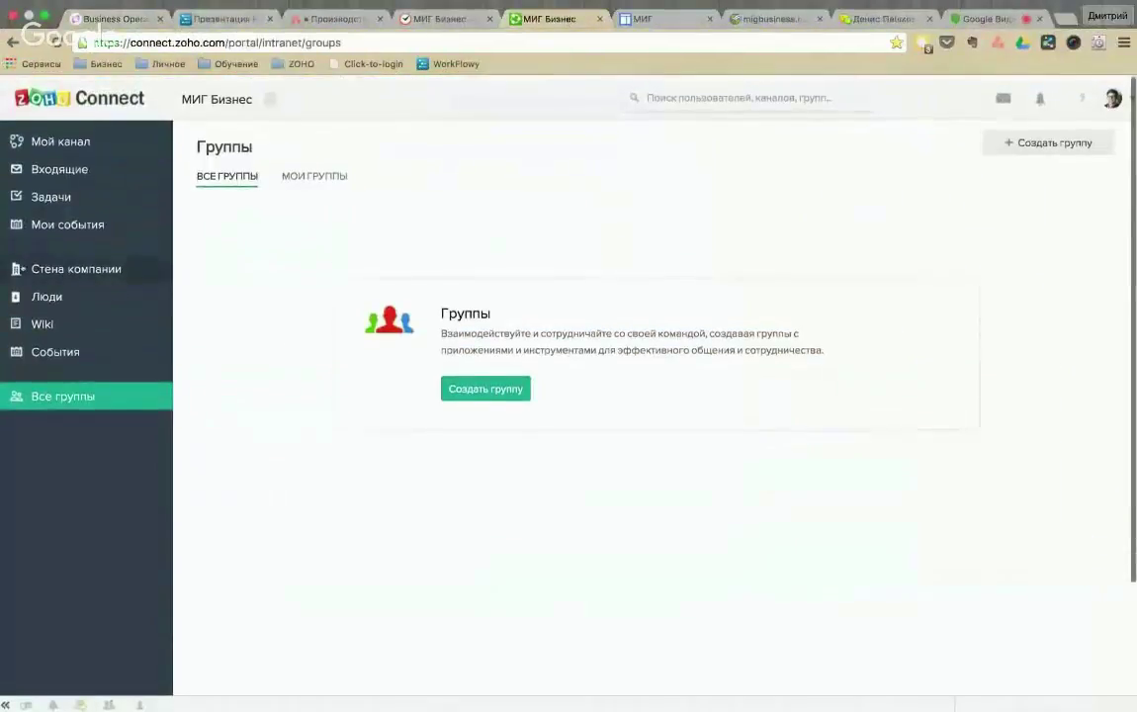
left_click(67, 147)
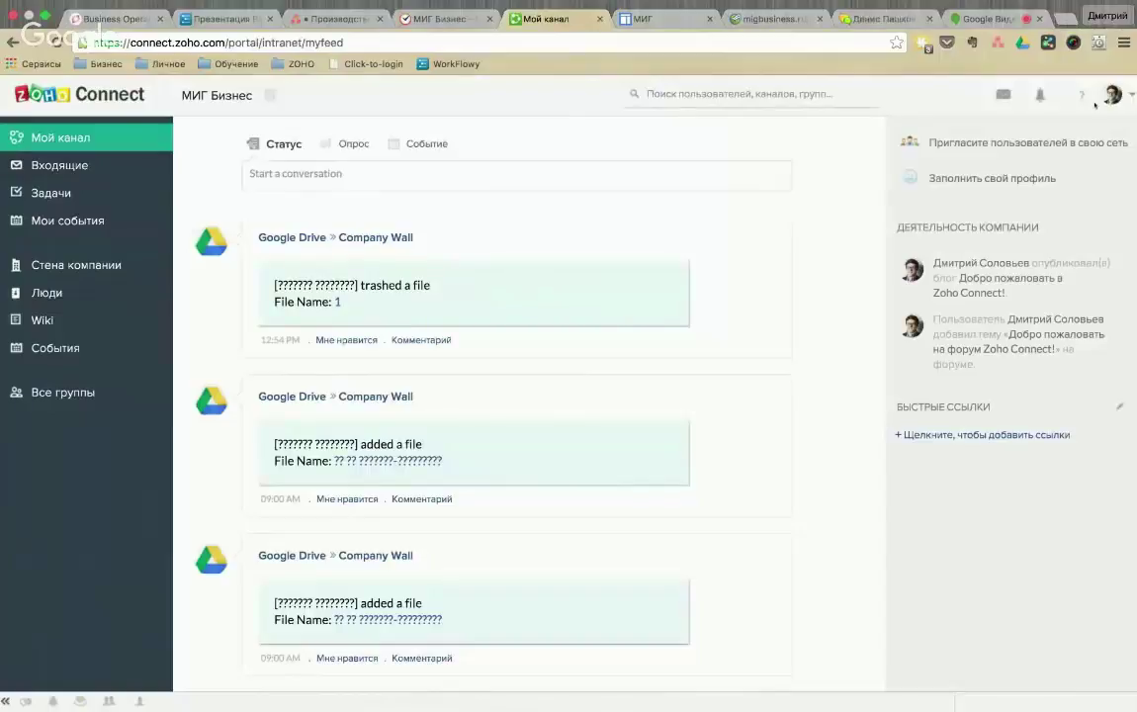
Open the portal's Integrations page and show the configured integrations
left_click(1126, 97)
left_click(1065, 176)
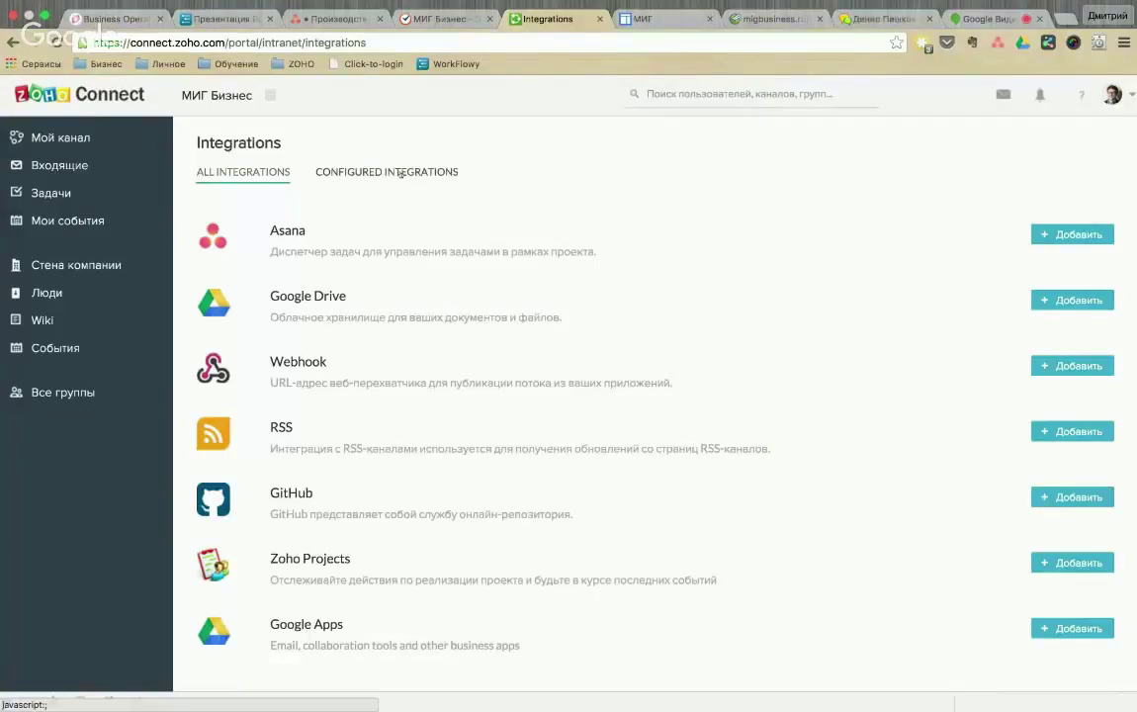
left_click(367, 173)
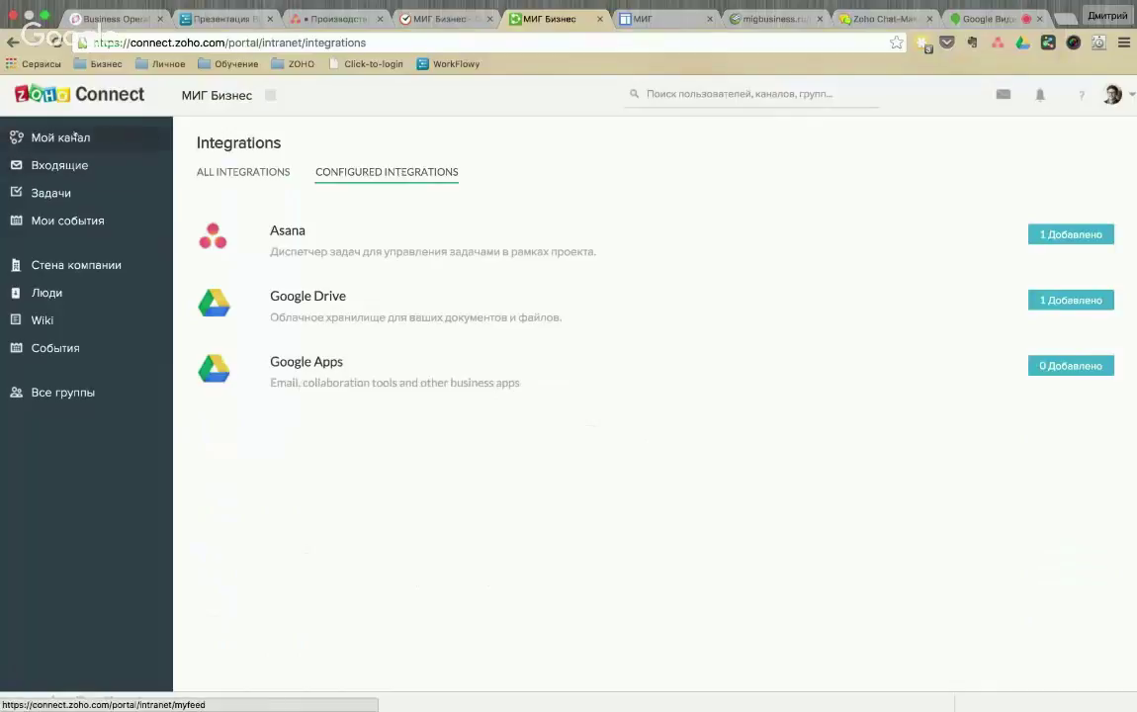
Look through the Google Drive entries in the Мой канал feed and switch to the Asana project Производство контента
left_click(60, 138)
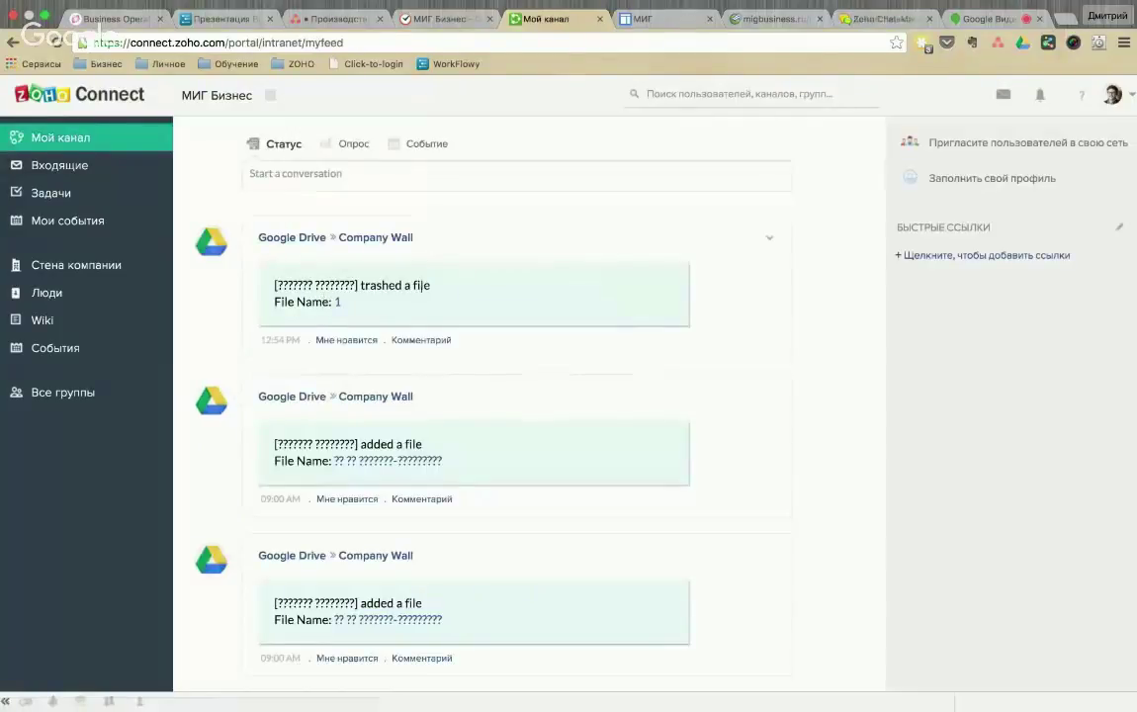
scroll(456, 291, "down", 6)
scroll(456, 290, "down", 10)
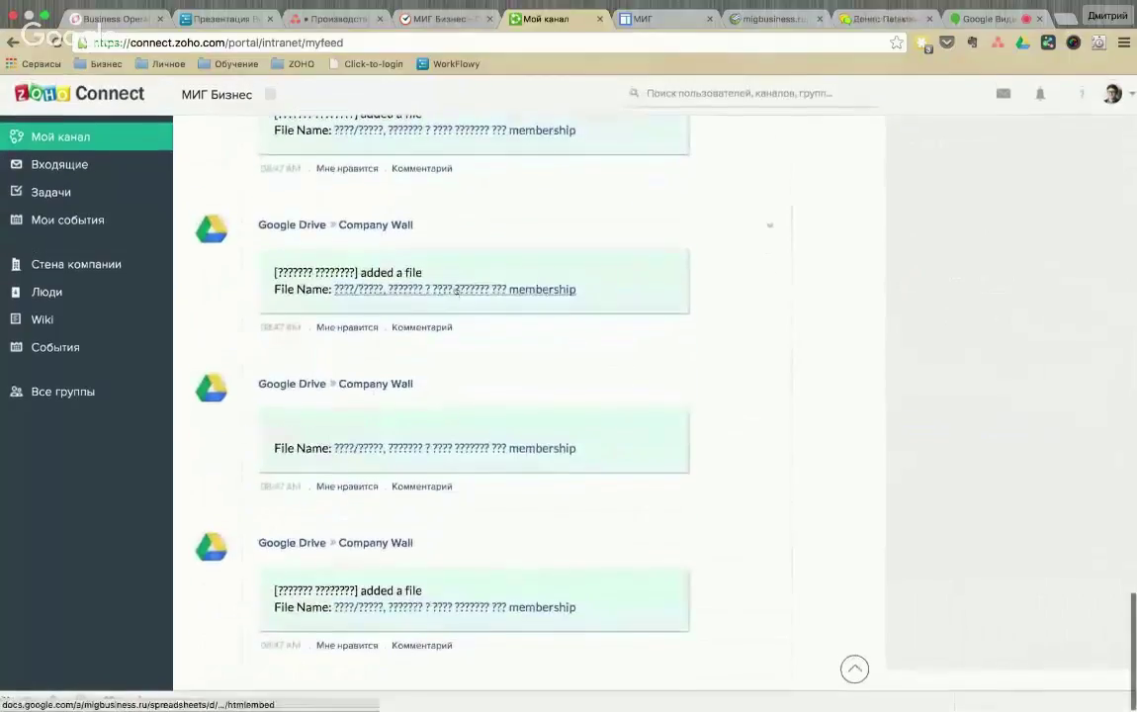
scroll(456, 290, "down", 5)
scroll(519, 340, "up", 15)
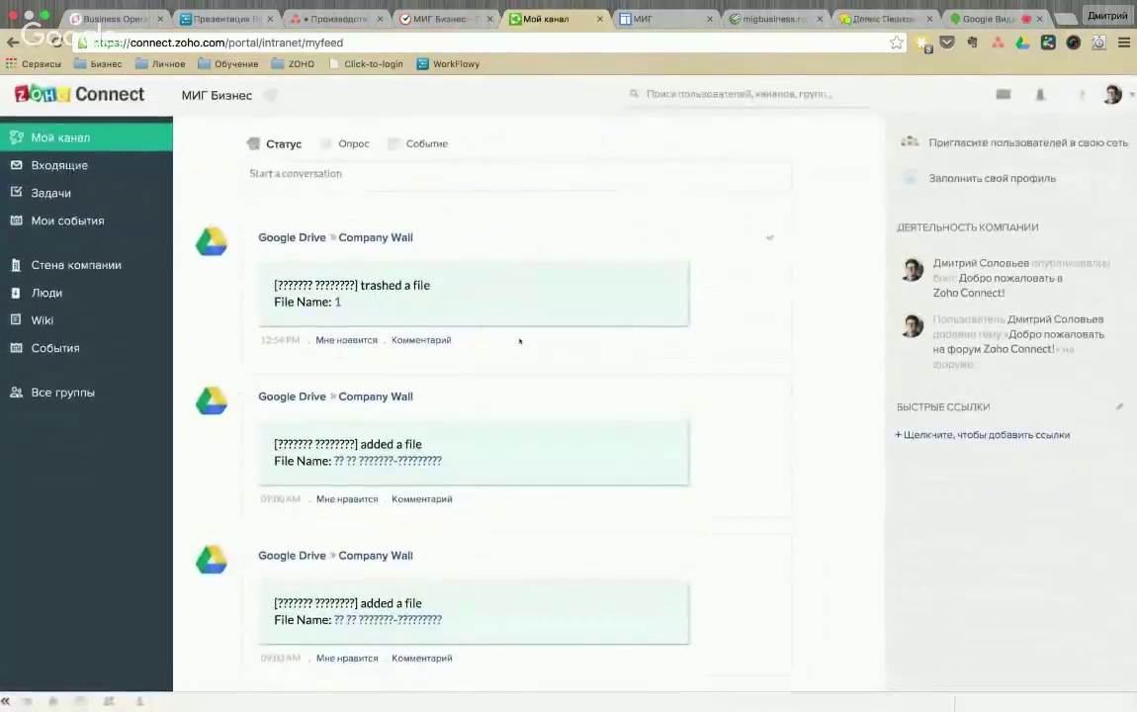
key("super+3")
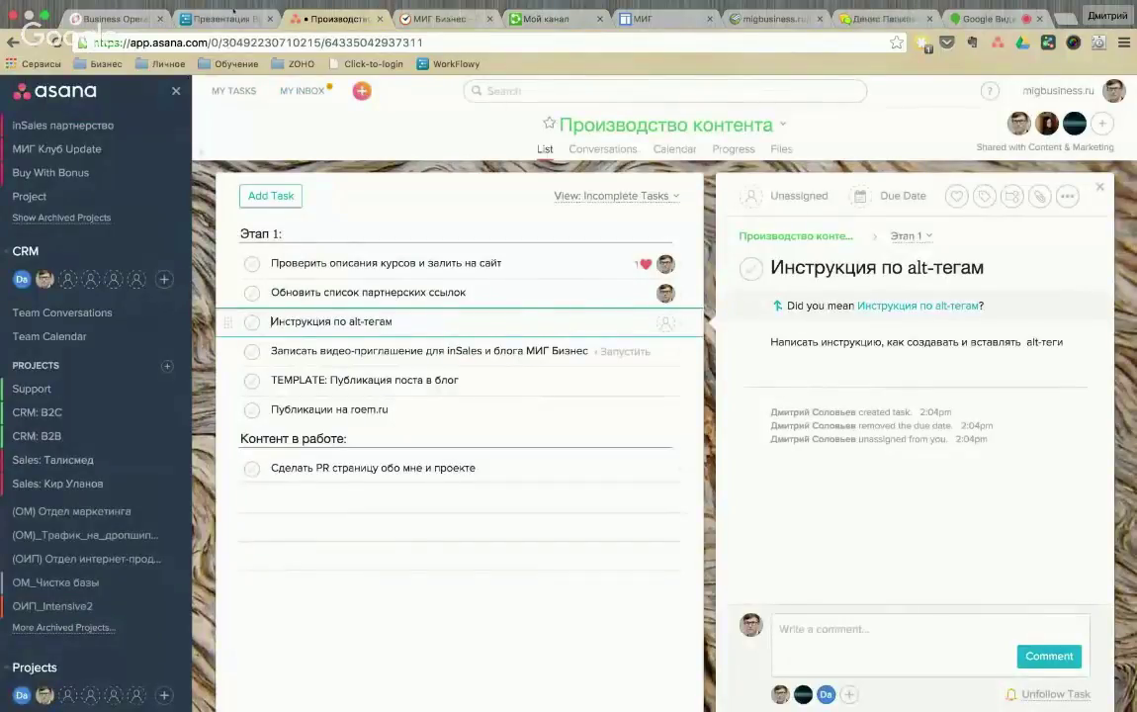
Return to the Zoho Connect portal and view its Стена компании and Люди sections
left_click(559, 19)
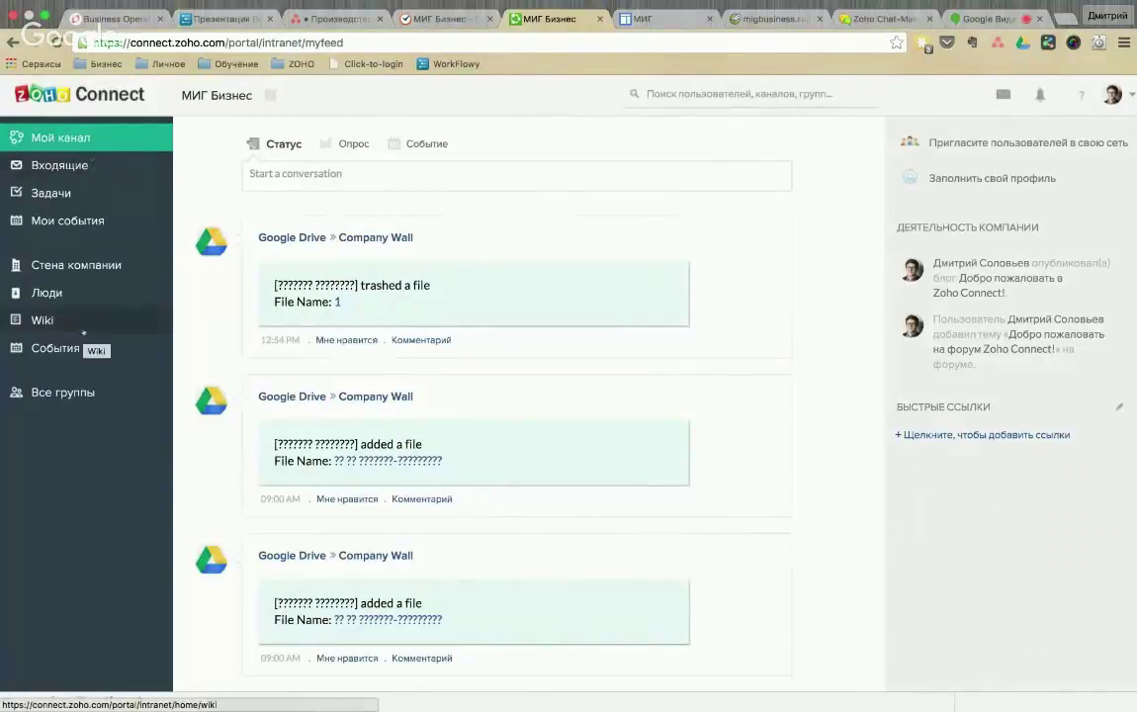
left_click(98, 276)
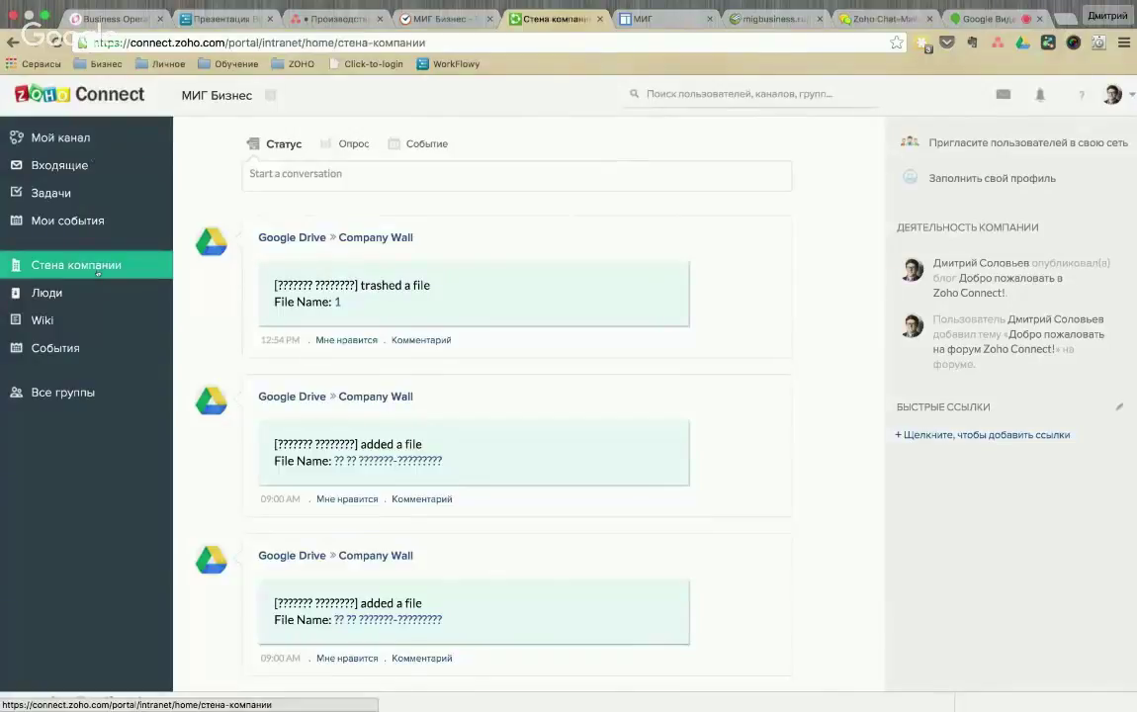
left_click(85, 294)
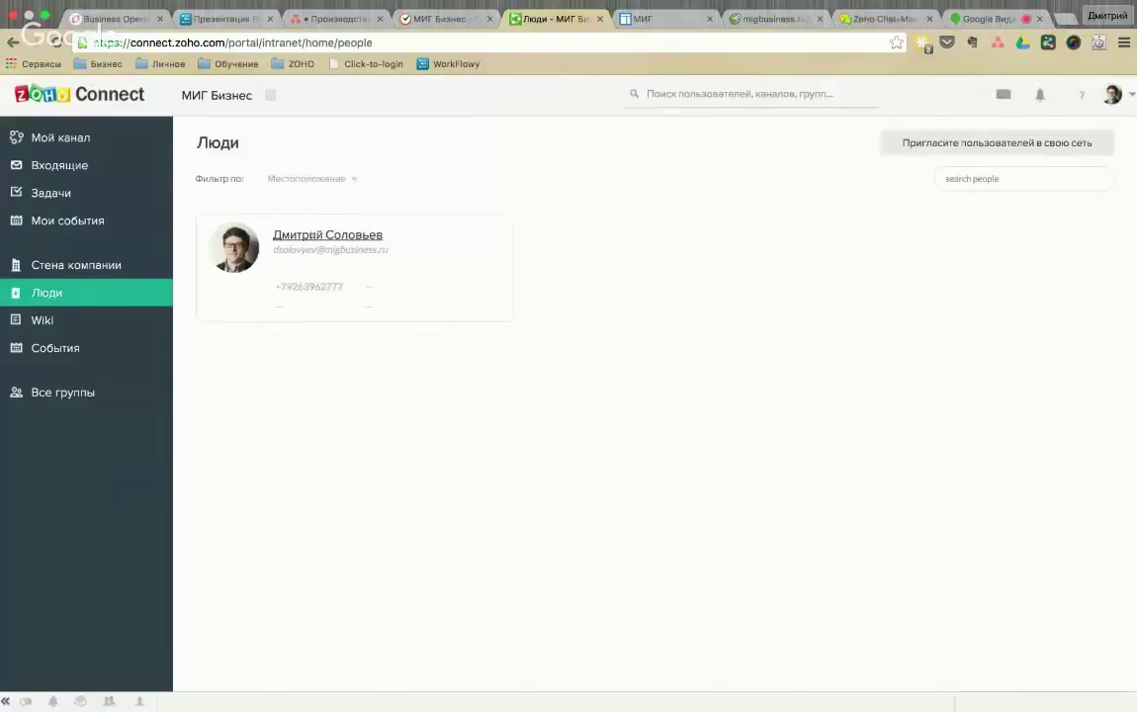
Open the portal's Wiki section and view the page Регламенты и инструкции
left_click(78, 324)
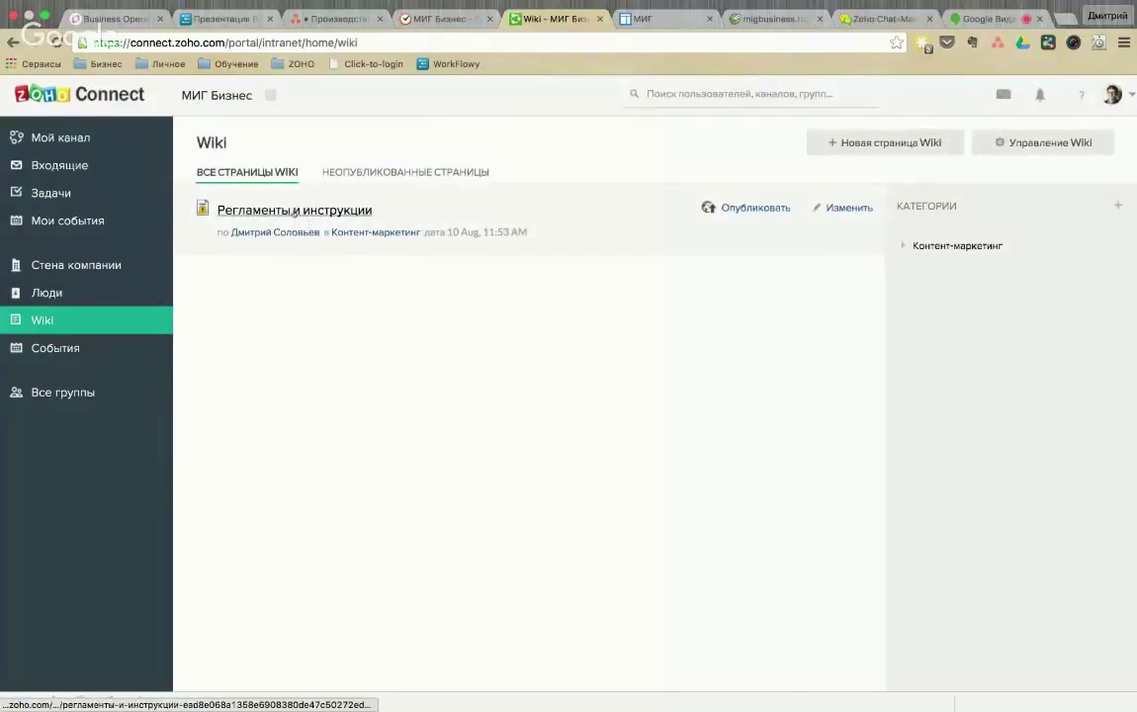
left_click(294, 211)
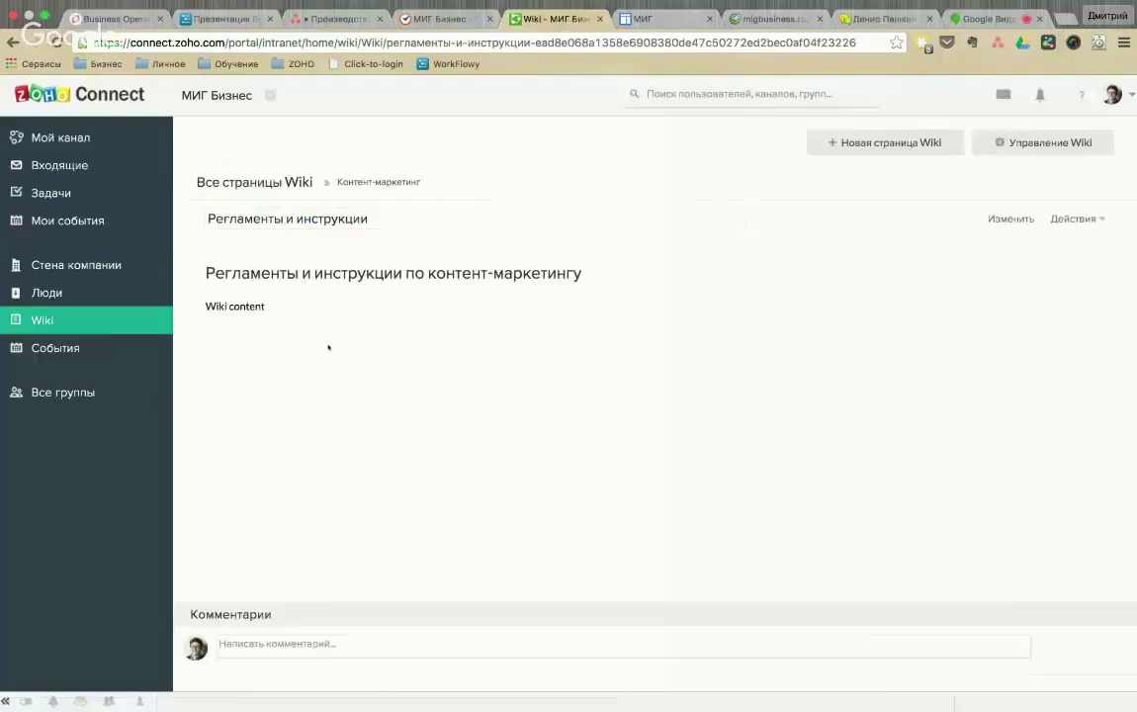
scroll(358, 384, "down", 5)
scroll(357, 383, "up", 5)
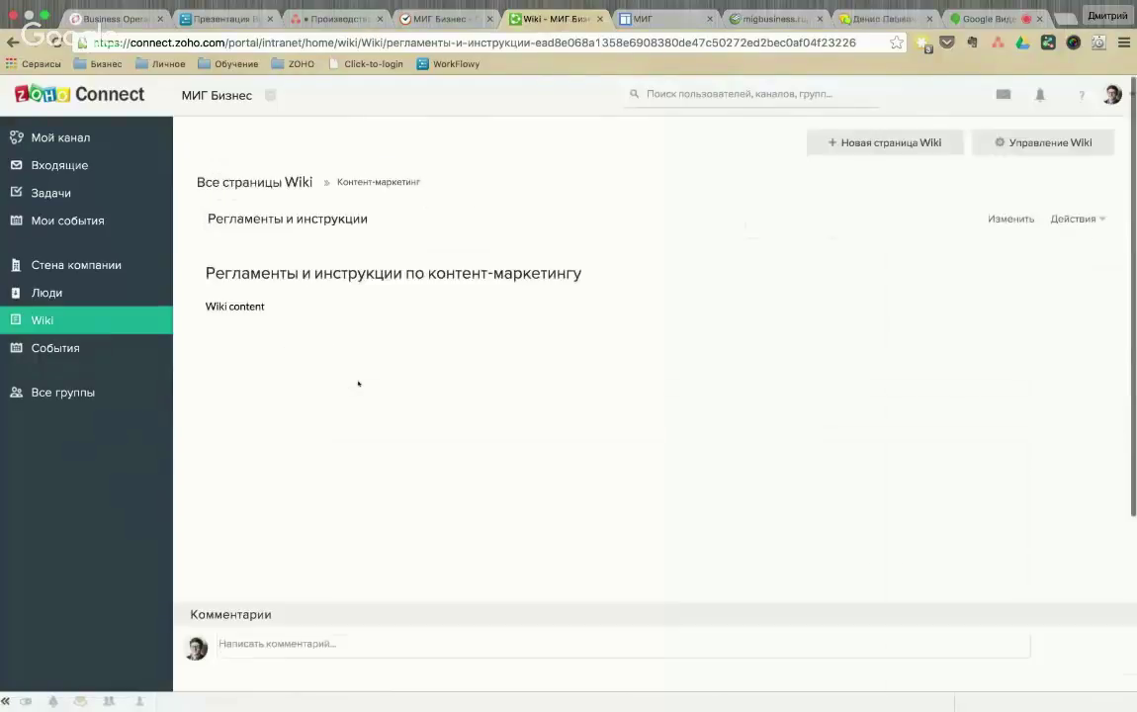
scroll(357, 384, "down", 1)
View the portal's События section and its list of all groups
left_click(109, 348)
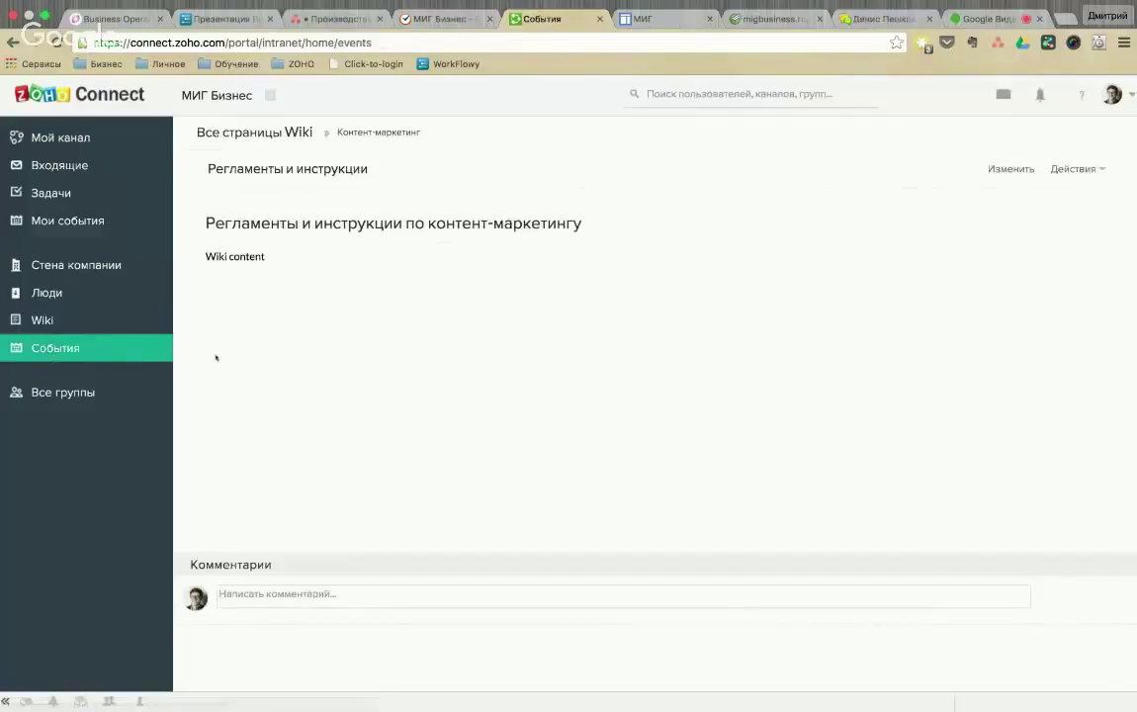
scroll(330, 343, "down", 2)
scroll(331, 340, "up", 2)
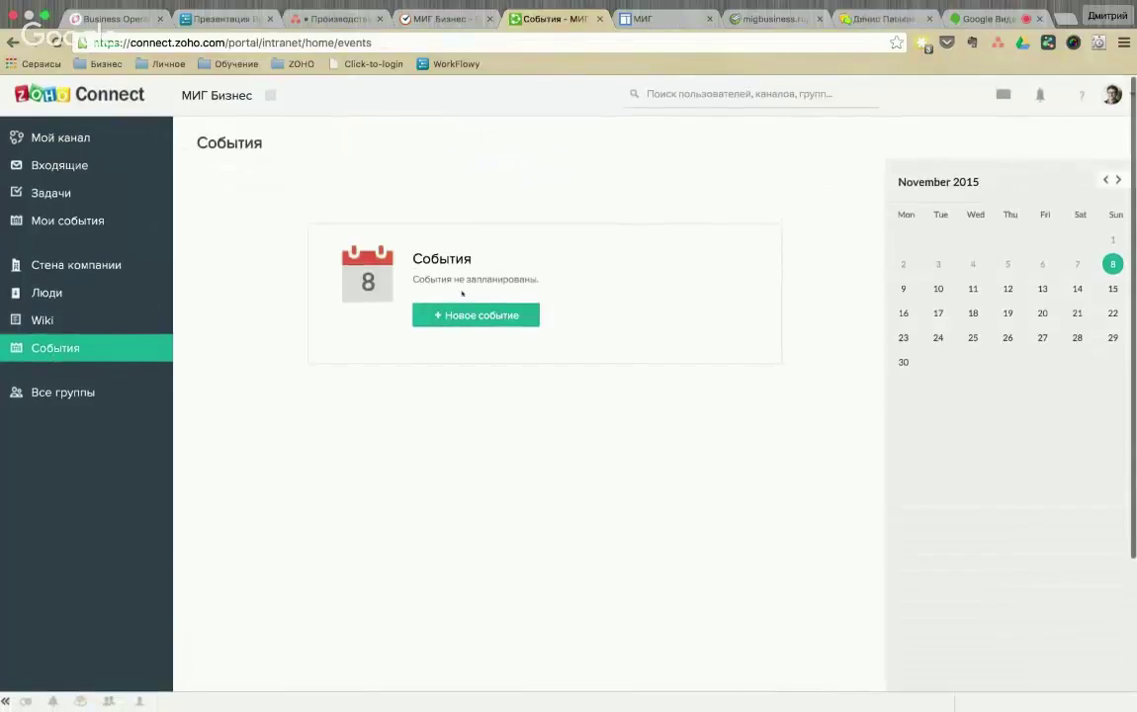
left_click(87, 391)
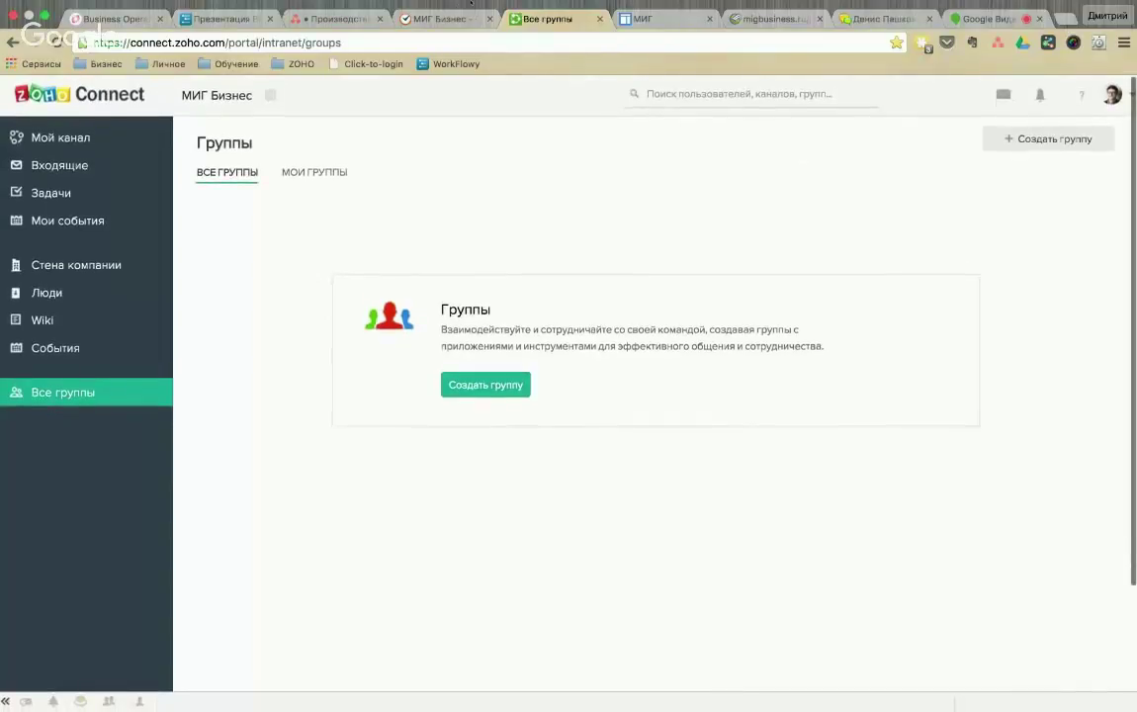
Switch to the МИГ site in Google Sites and expand navigation sections 01. Курс новичка through 05. Отделы компании
mouse_move(701, 5)
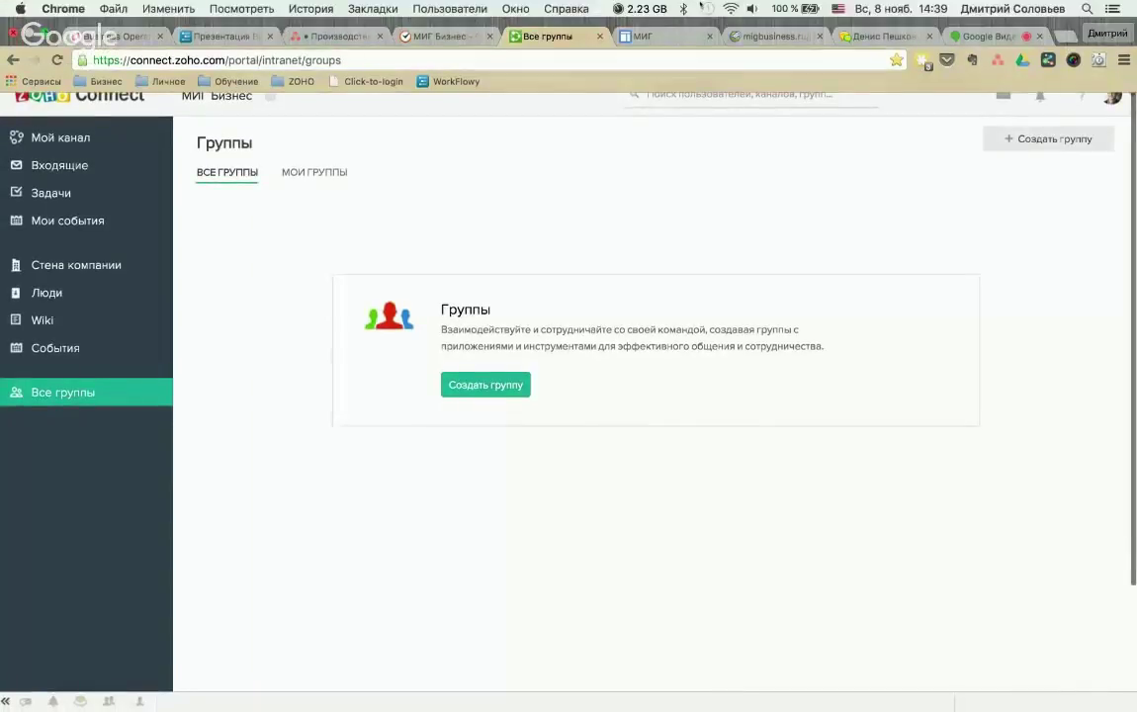
left_click(644, 35)
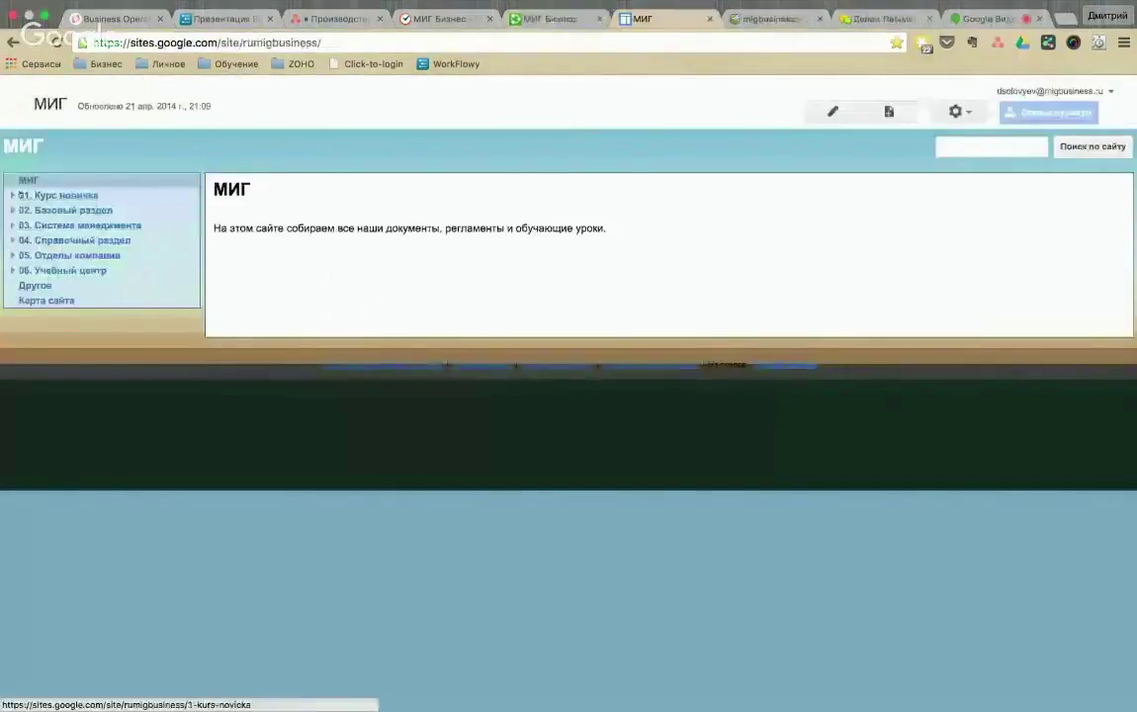
left_click(13, 195)
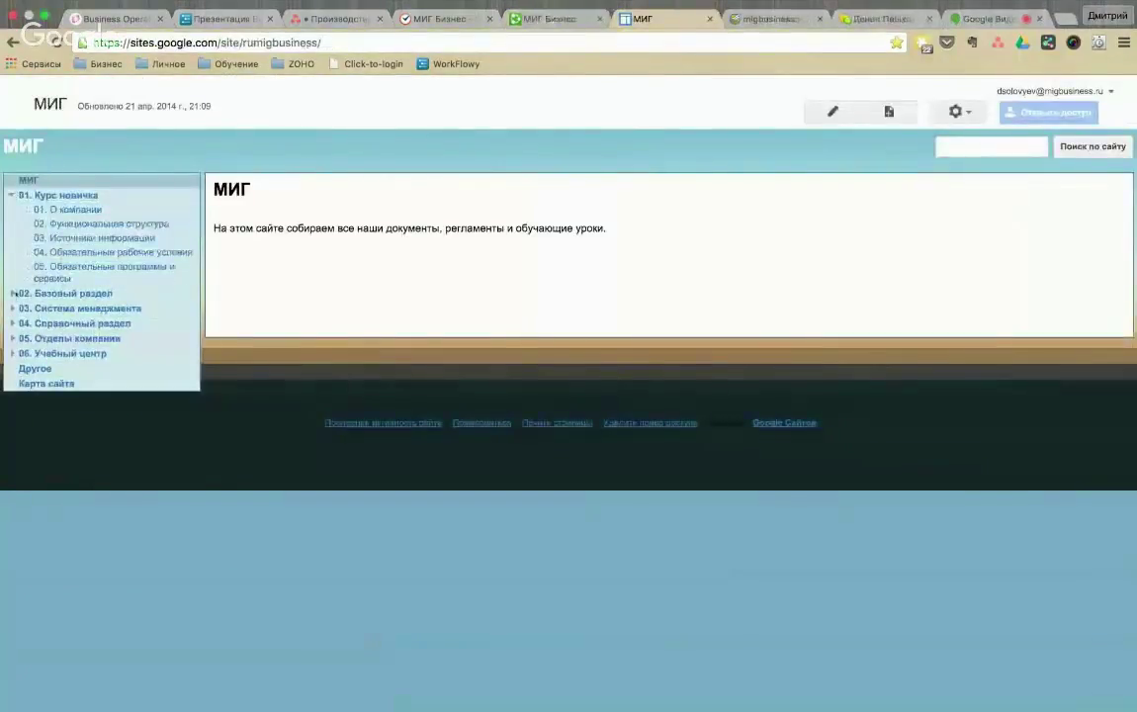
left_click(11, 293)
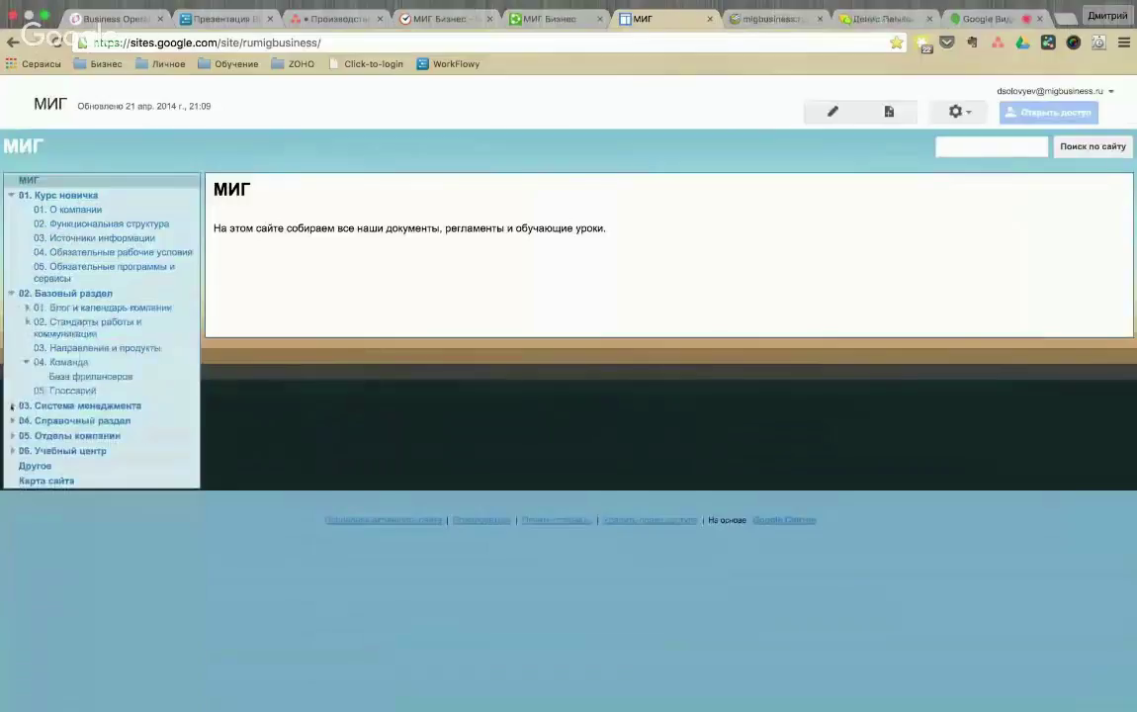
left_click(12, 405)
left_click(13, 463)
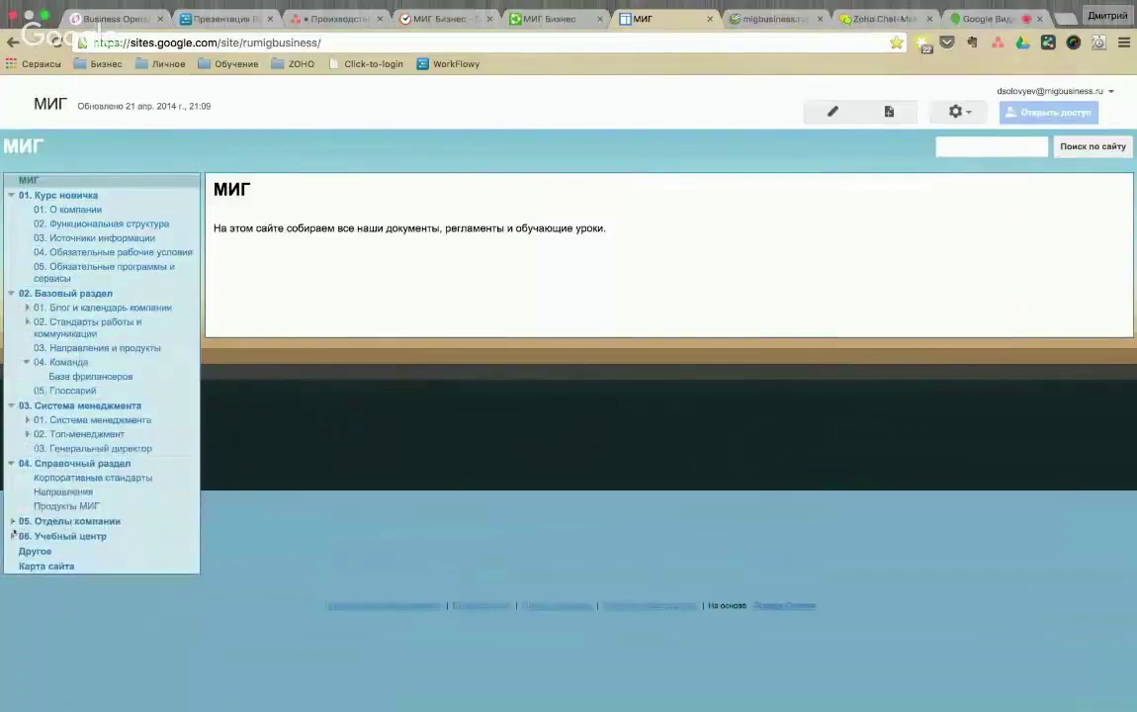
left_click(13, 521)
Look through the department regulations in the site's navigation tree and expand the section 06. Учебный центр
scroll(11, 580, "down", 10)
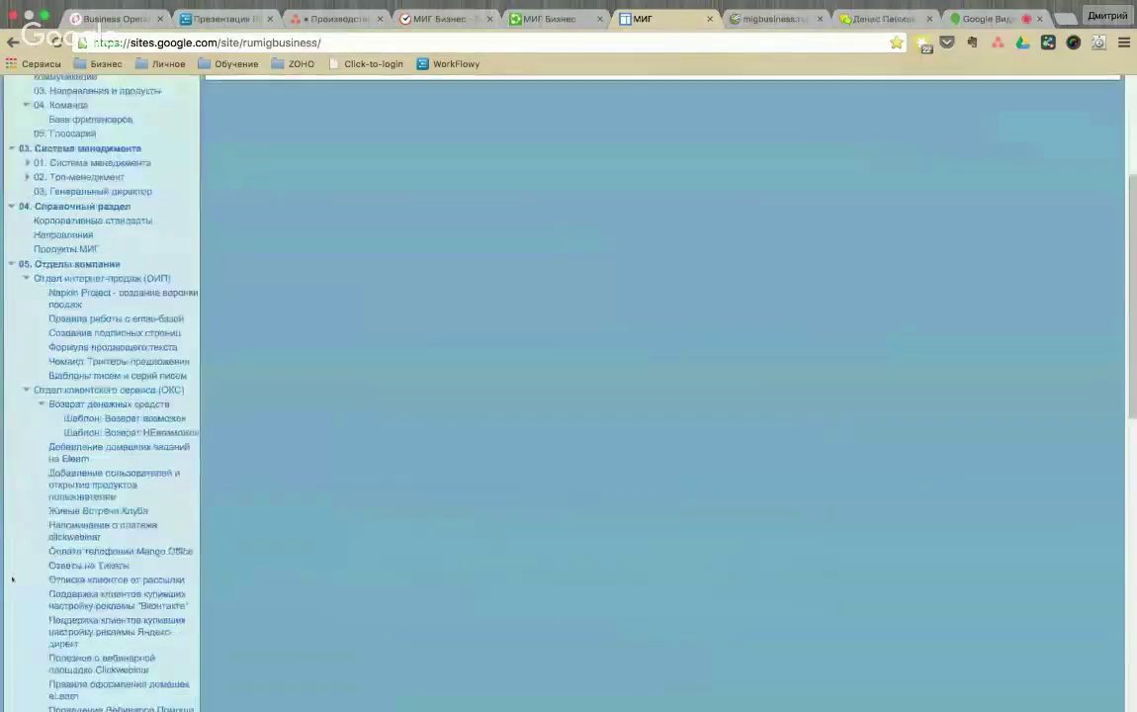
scroll(12, 579, "down", 5)
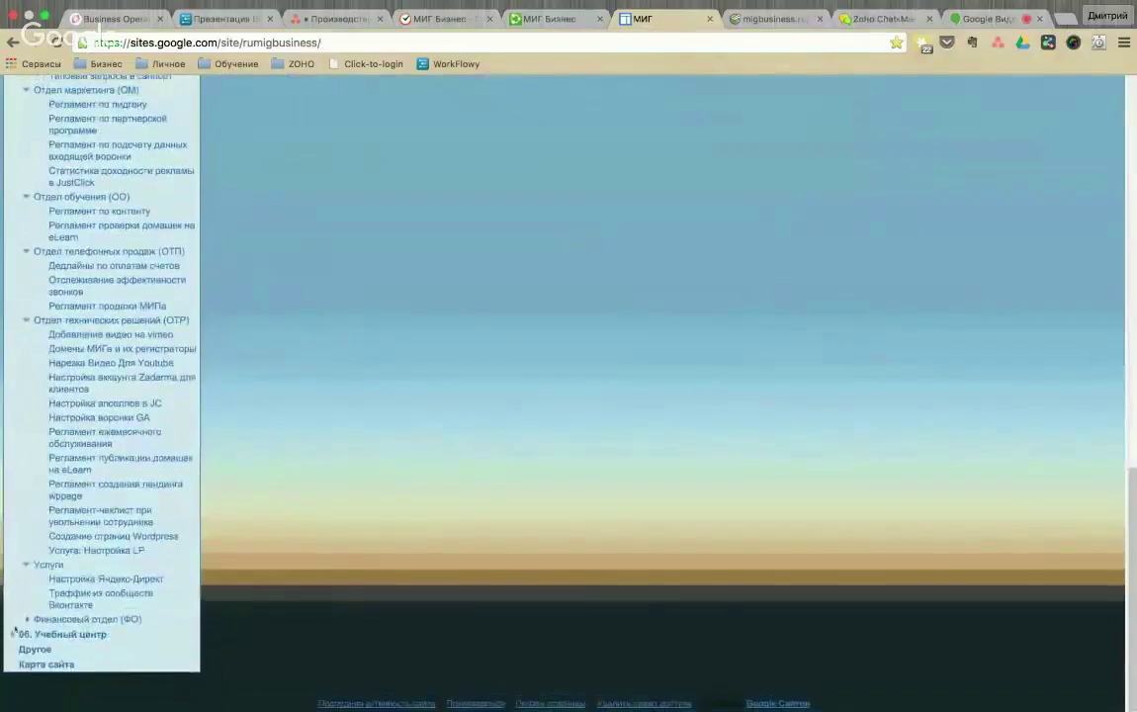
left_click(13, 635)
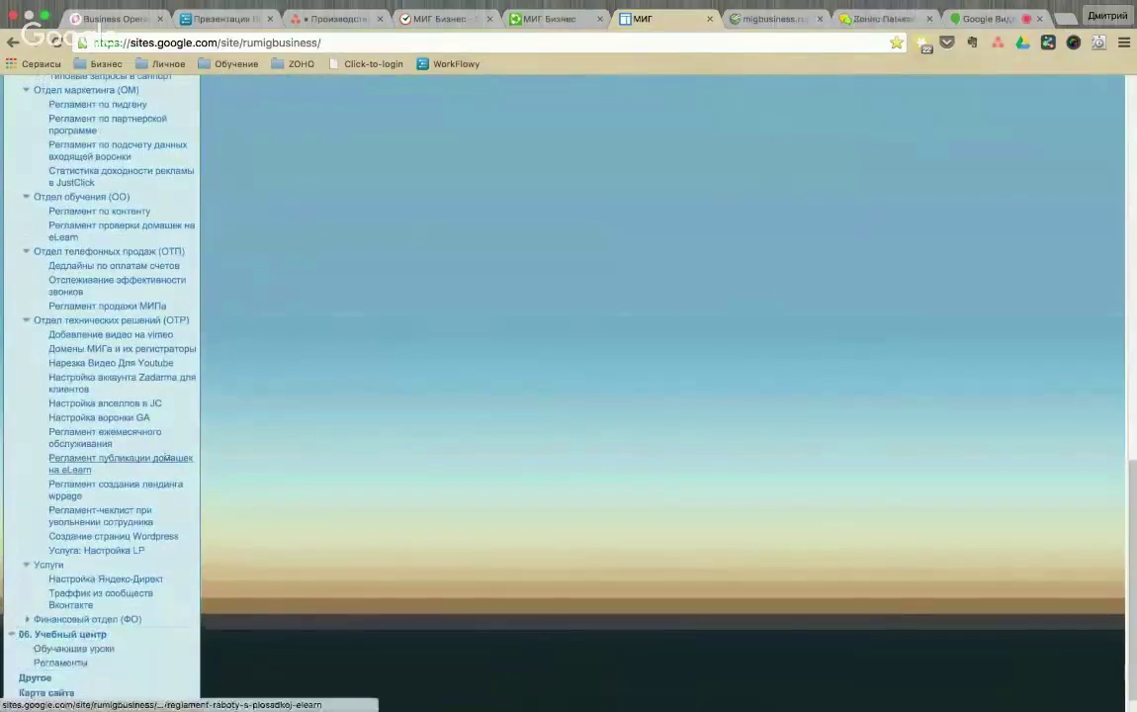
scroll(166, 456, "up", 15)
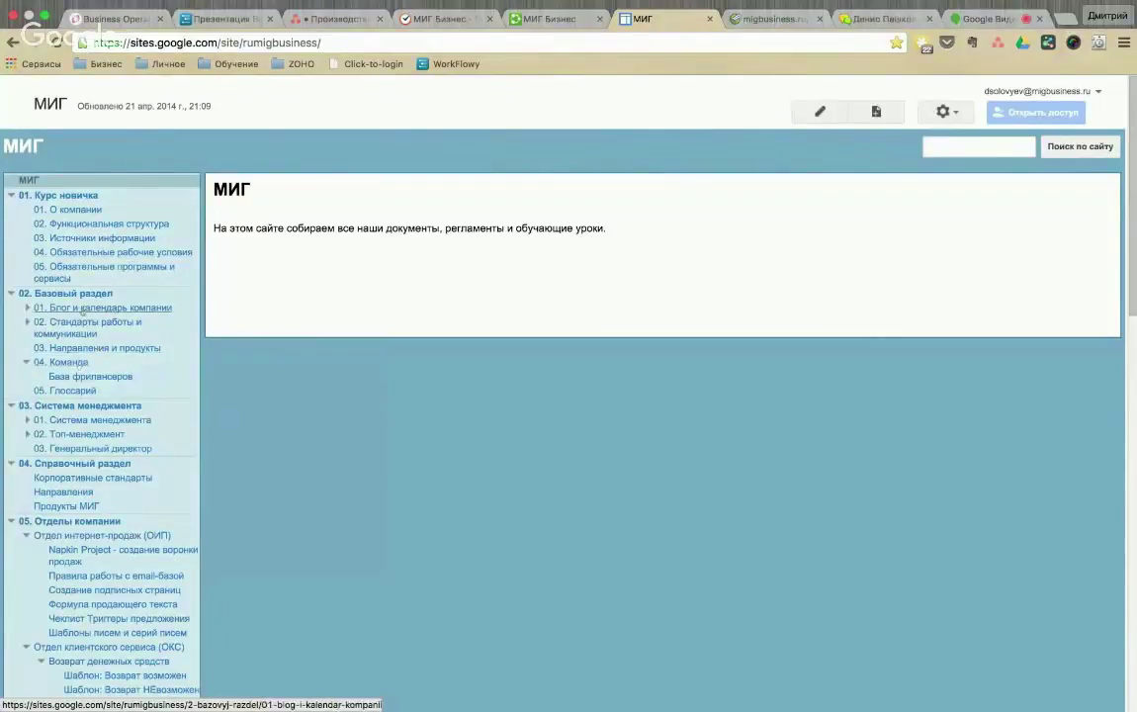
scroll(76, 477, "down", 15)
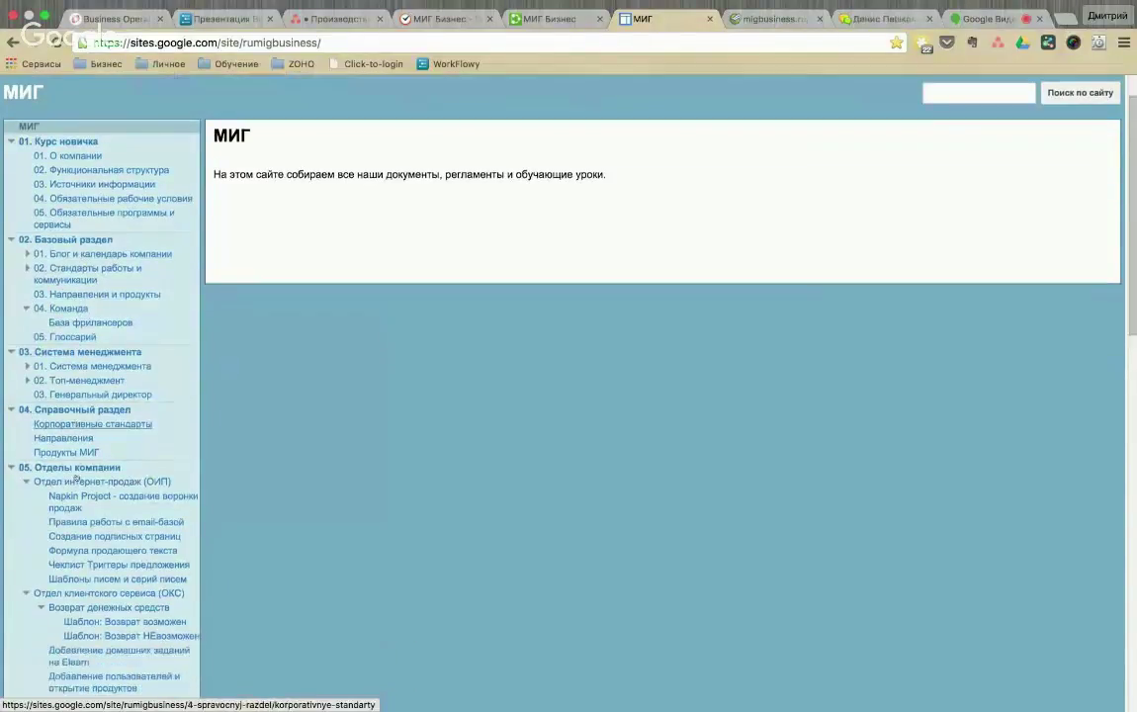
scroll(77, 478, "up", 15)
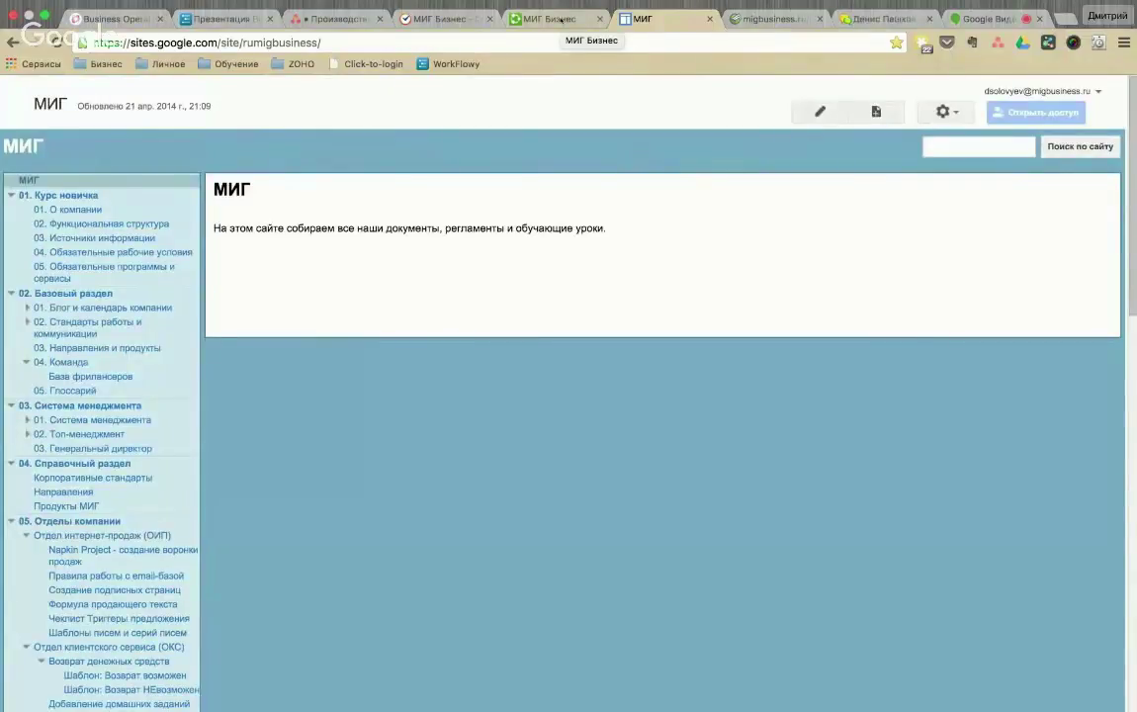
Return to the Zoho Connect portal's Wiki section and switch to the external network Сообщество МИГ Бизнес
left_click(561, 19)
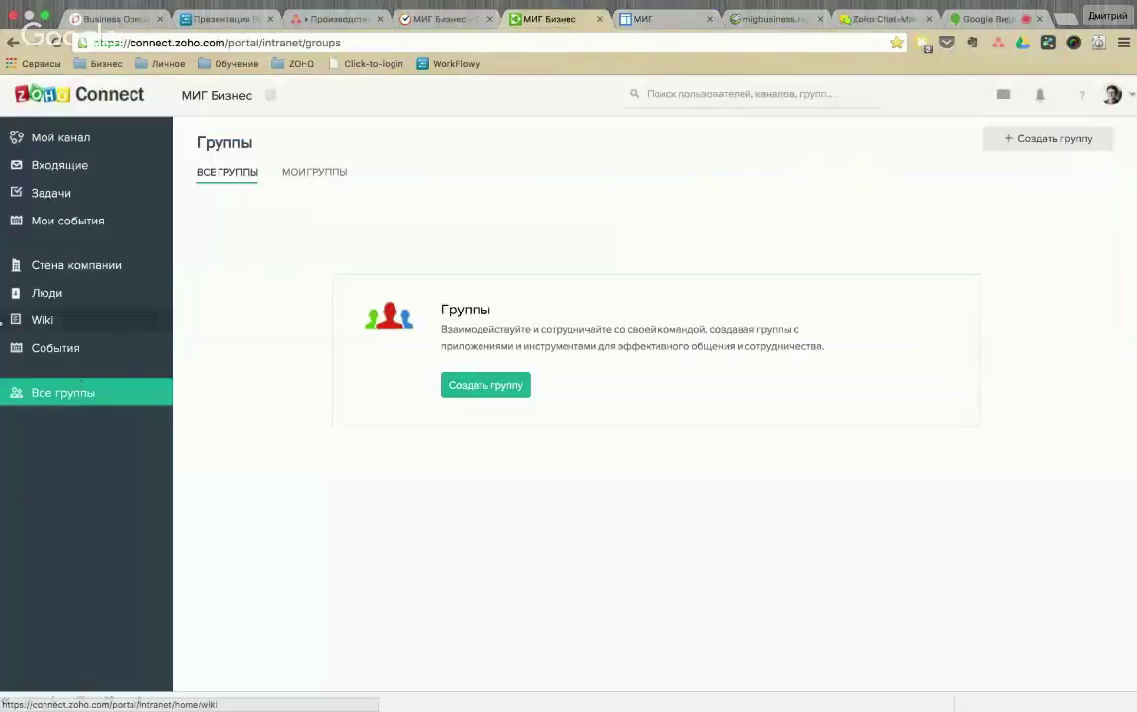
left_click(80, 322)
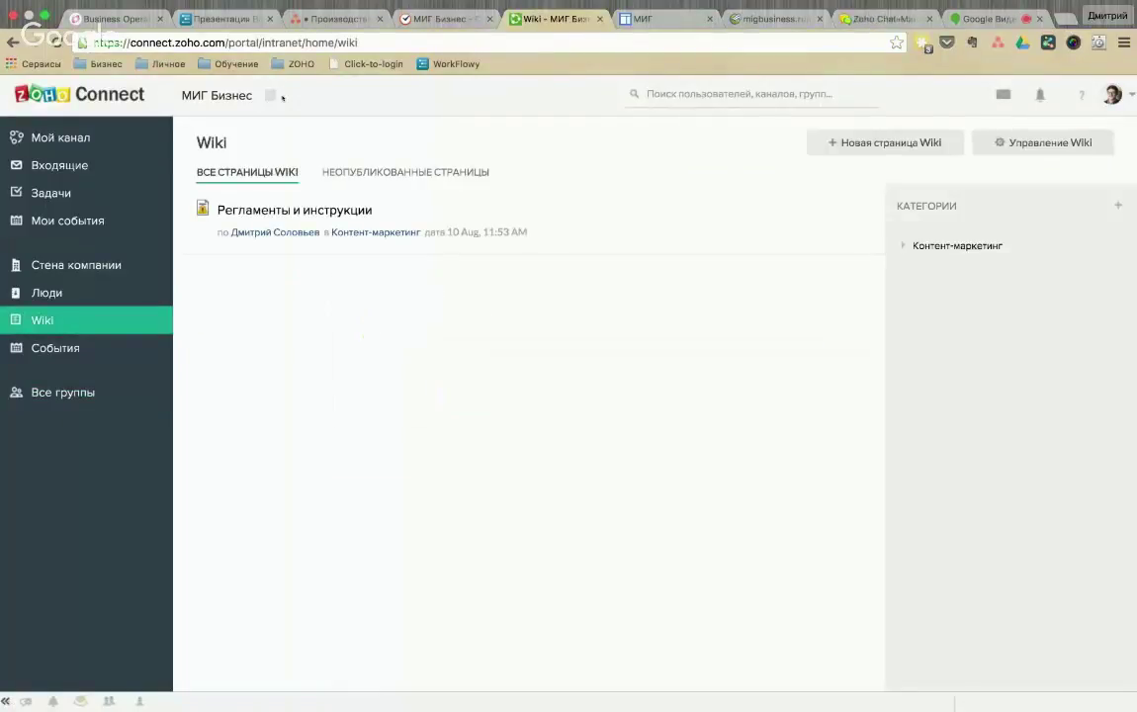
left_click(271, 96)
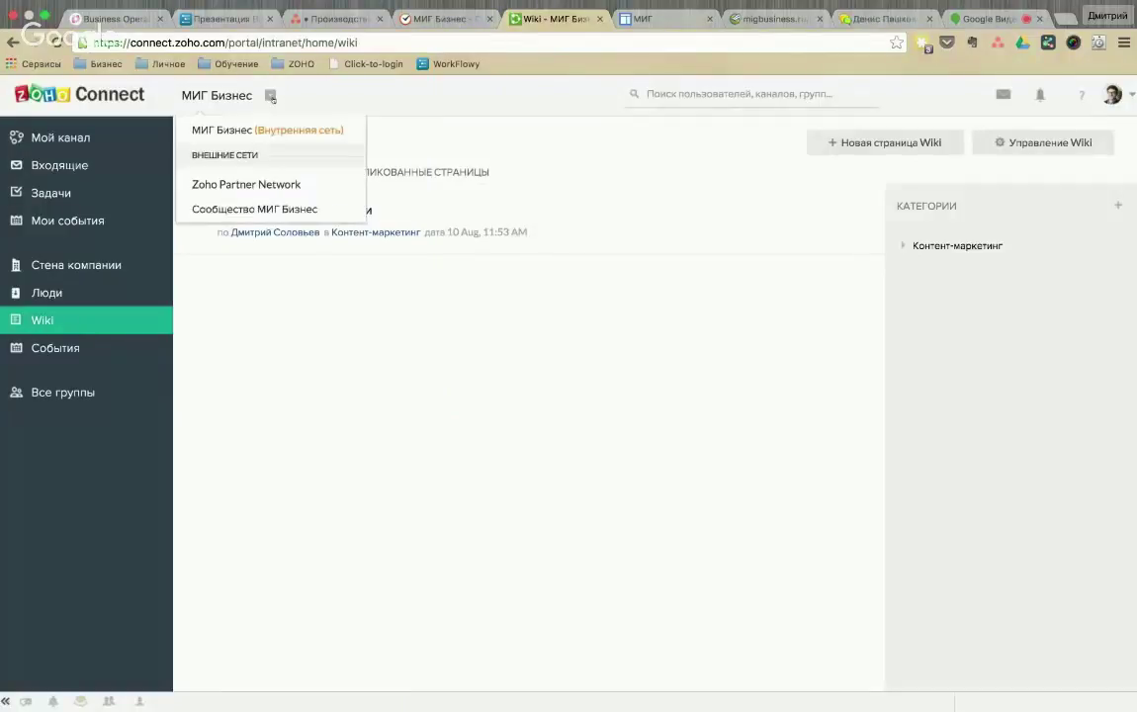
left_click(255, 209)
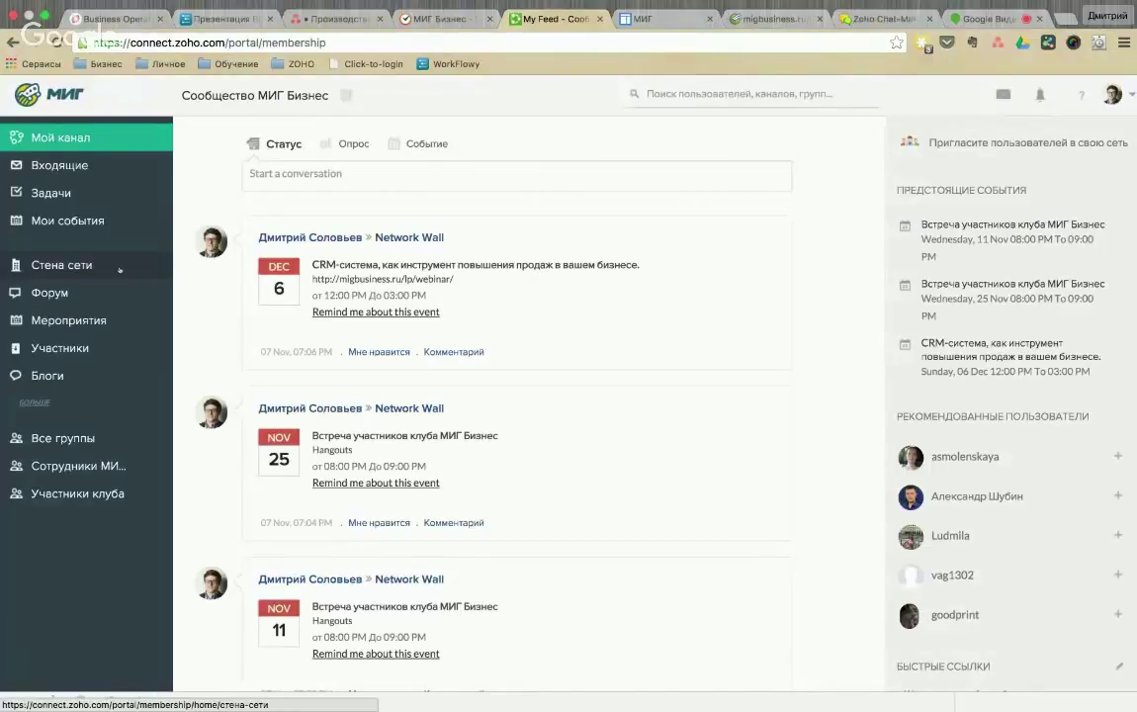
View the Стена сети and Форум sections of the community network
left_click(63, 267)
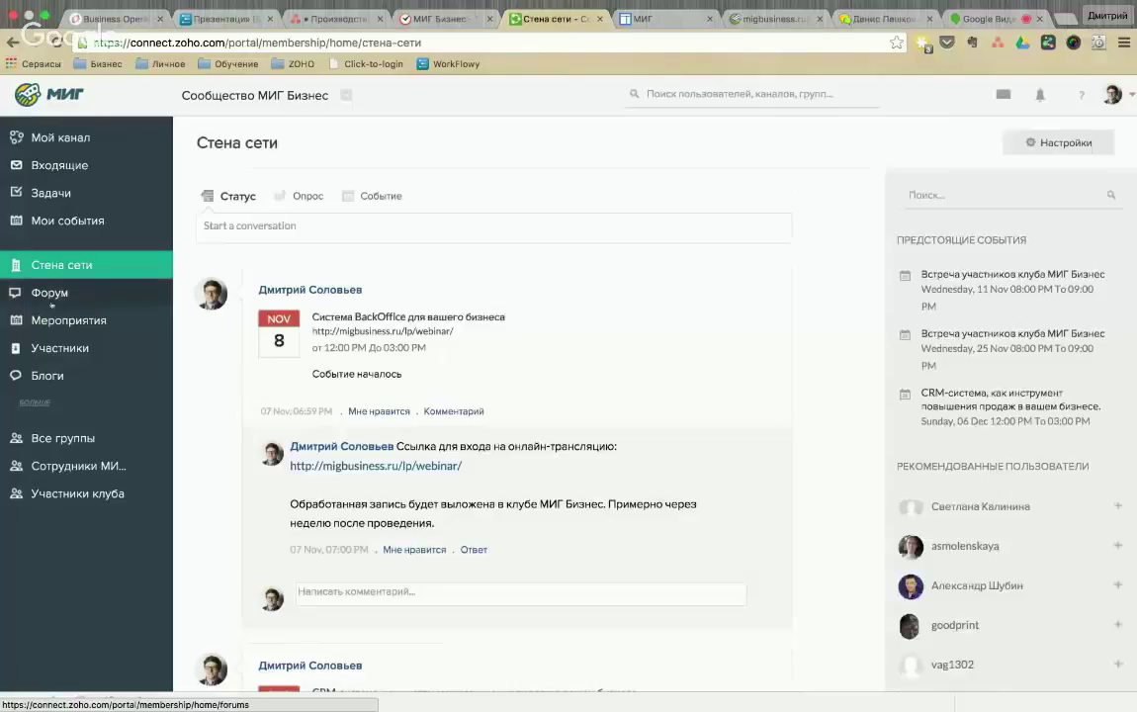
left_click(52, 303)
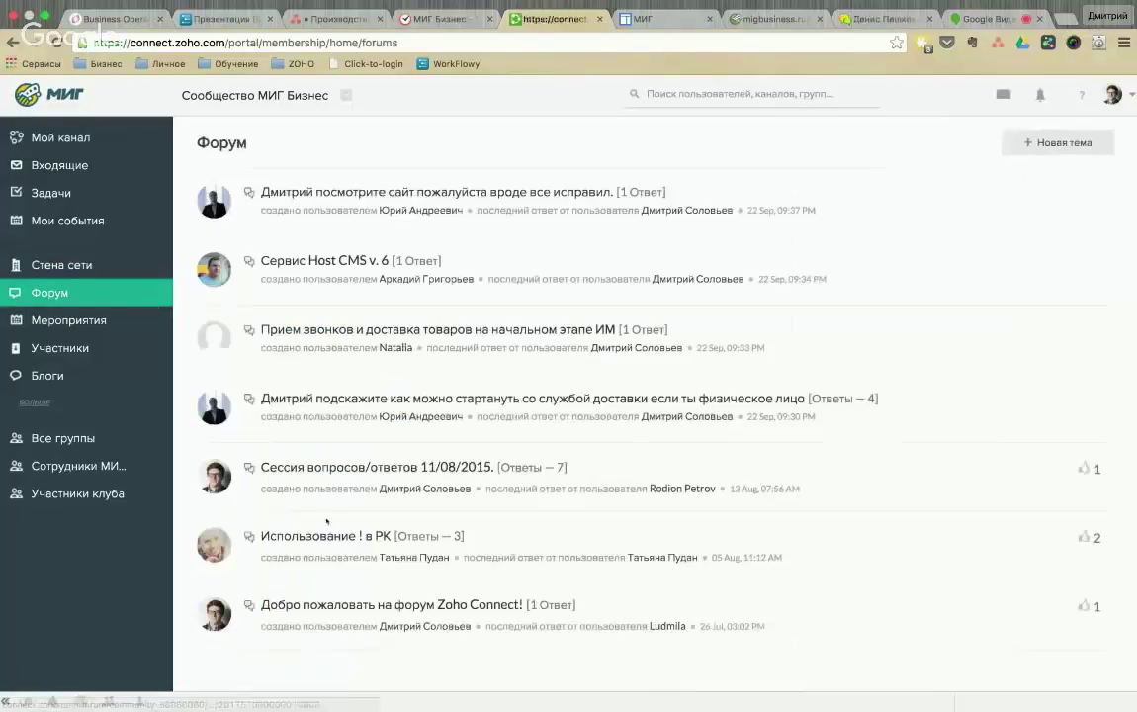
View the community's Мероприятия calendar and bring up the event creation form for 8 November 2015, closing it without creating anything
left_click(78, 322)
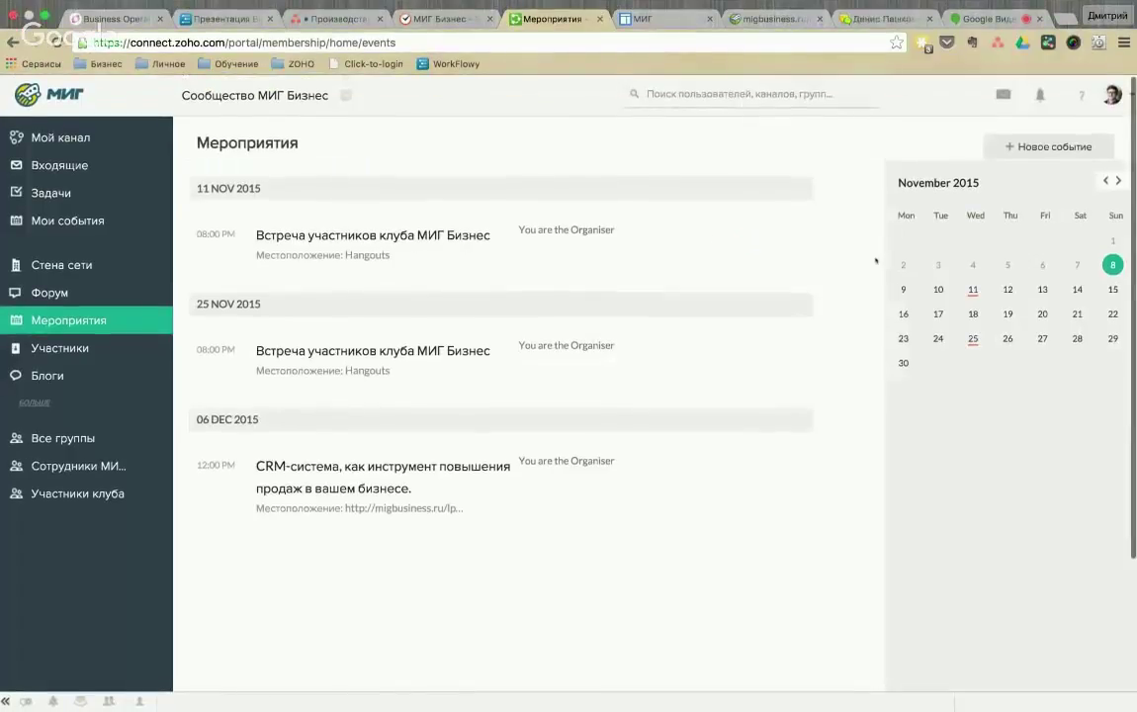
left_click(1112, 265)
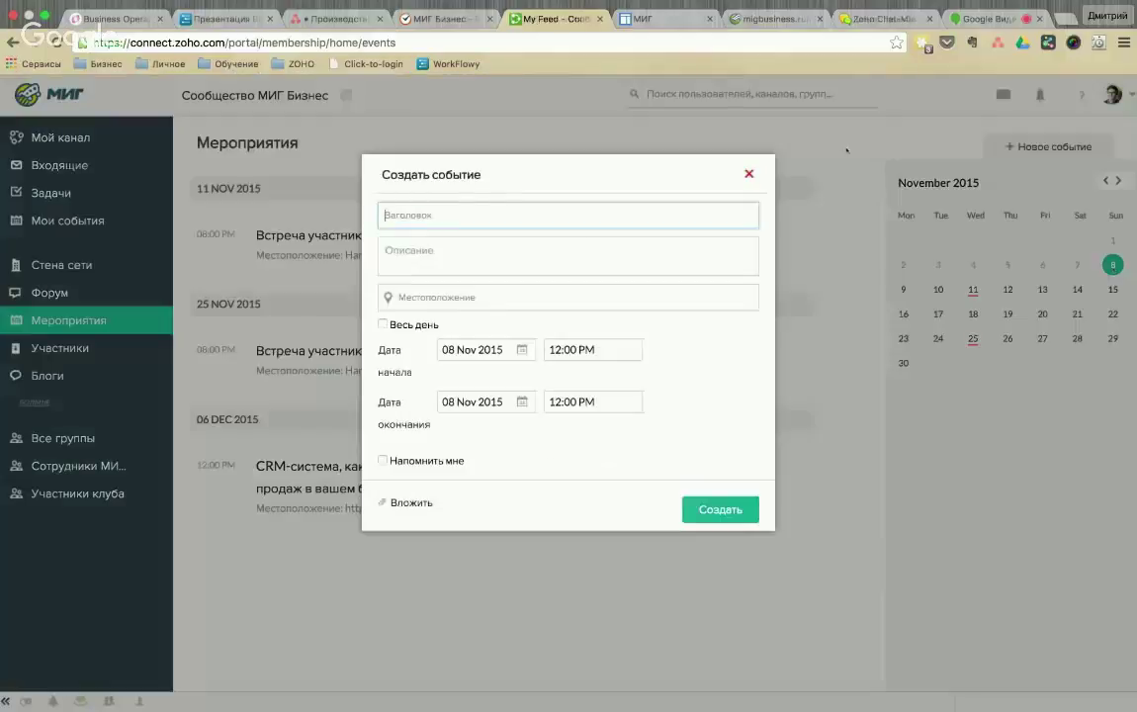
left_click(748, 174)
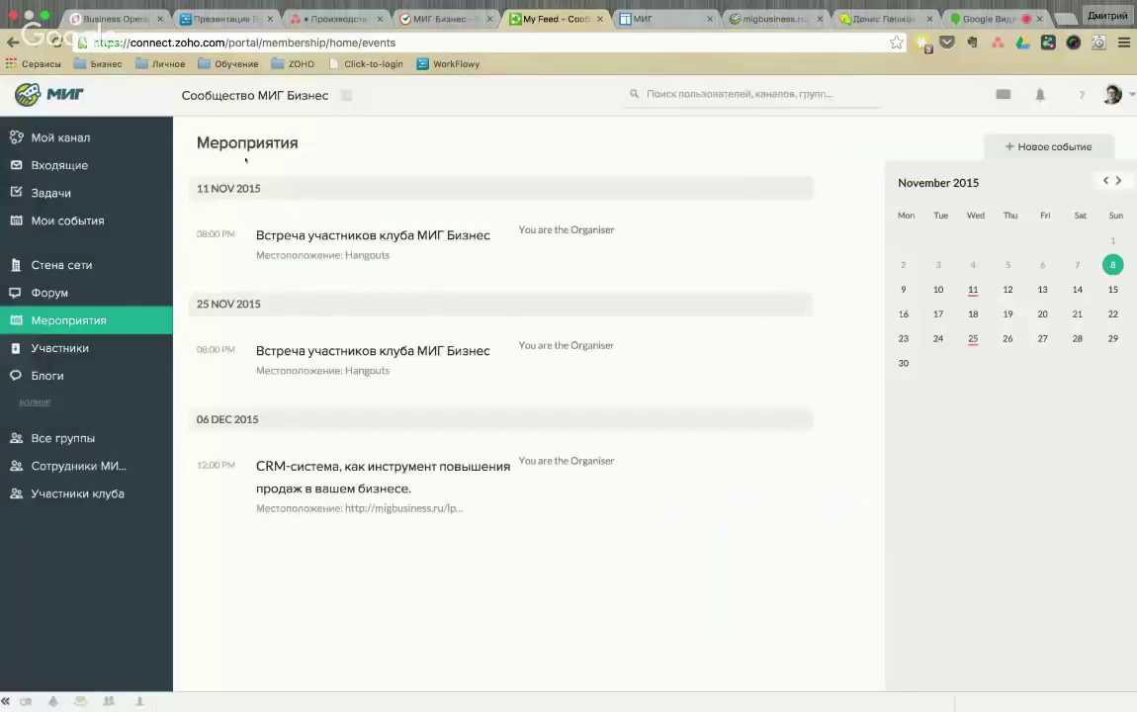
Look through the community's Участники list and the latest posts in its Блоги section
left_click(80, 356)
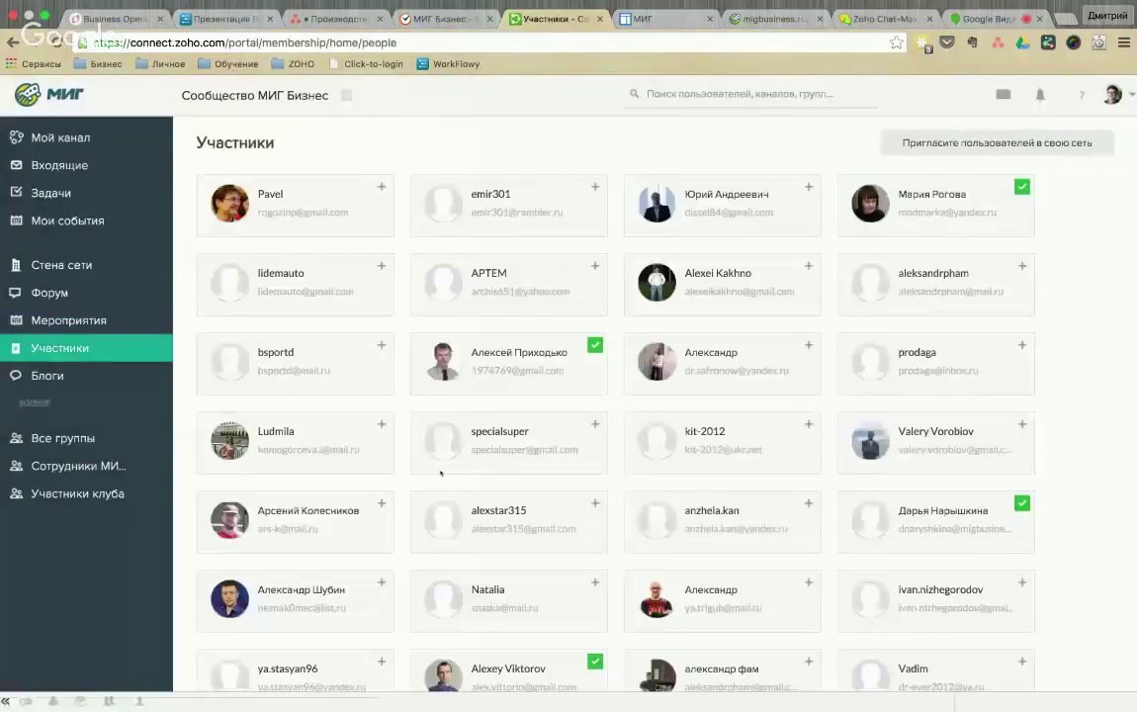
scroll(441, 473, "down", 10)
scroll(440, 473, "up", 10)
left_click(148, 368)
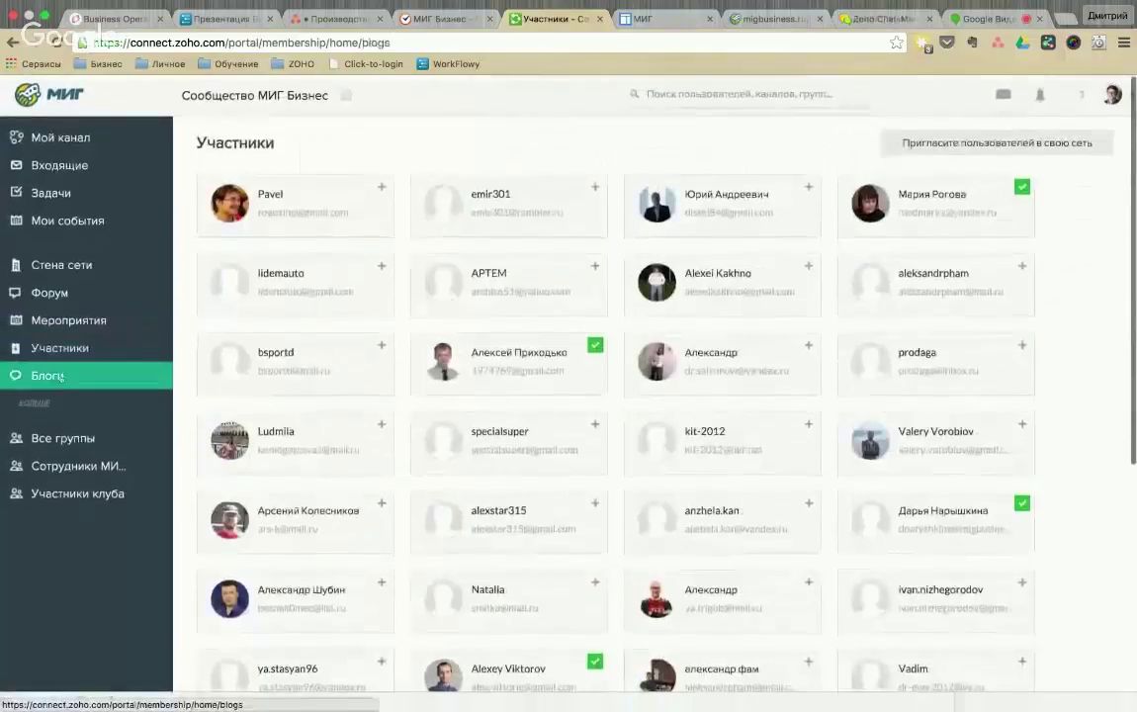
scroll(363, 255, "down", 5)
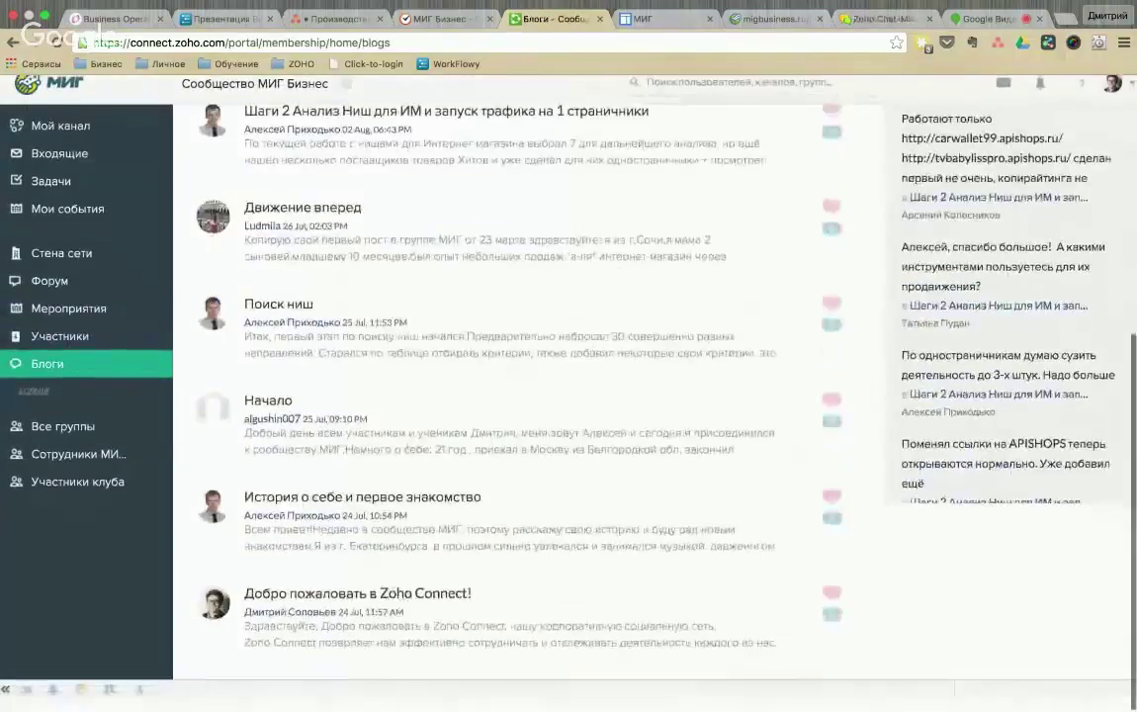
scroll(363, 255, "up", 5)
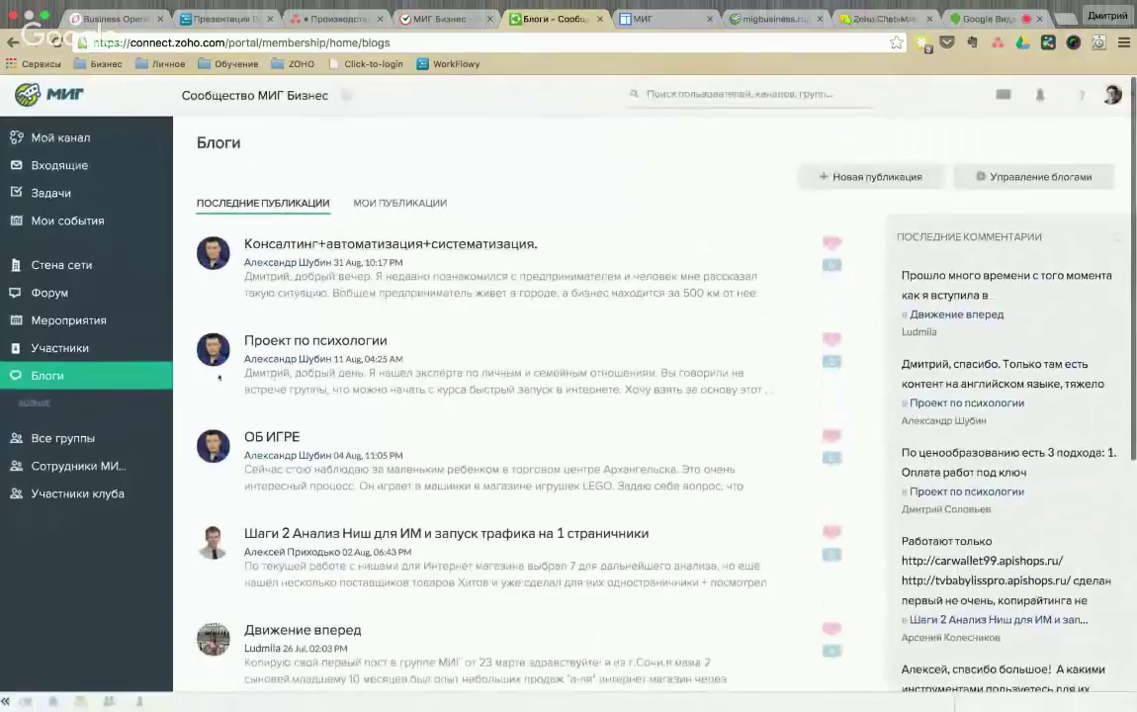
Reveal and view the community's Wiki section, and return to the Сообщество МИГ Бизнес feed through the list of networks
left_click(34, 402)
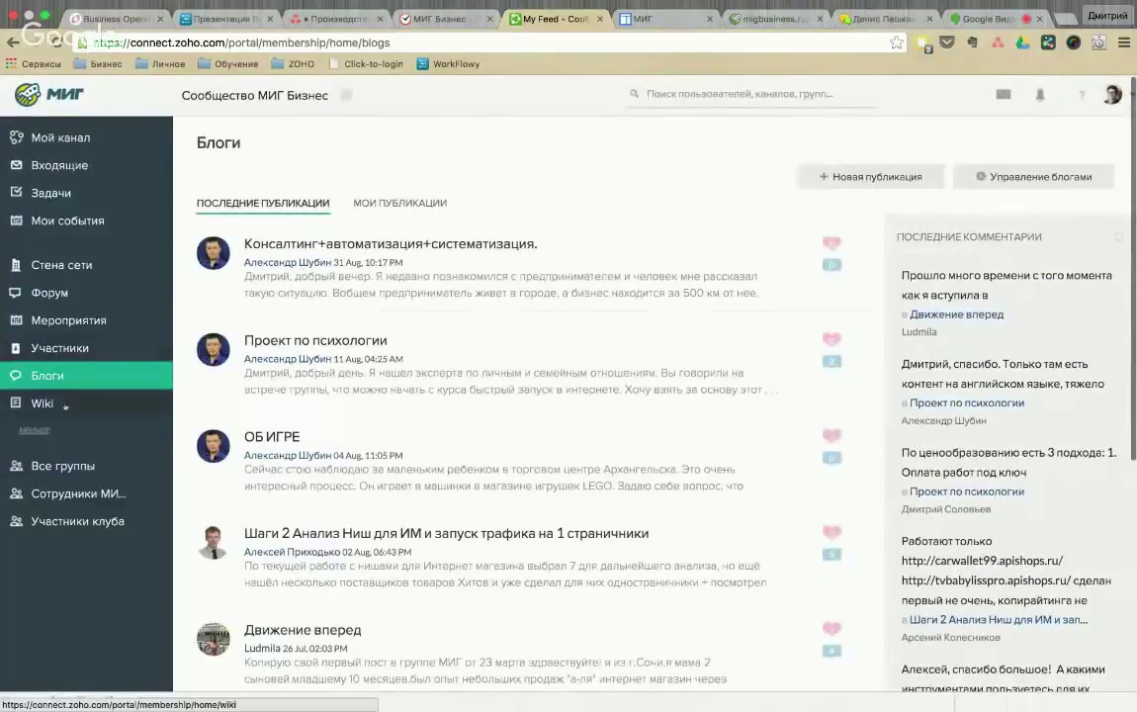
left_click(45, 404)
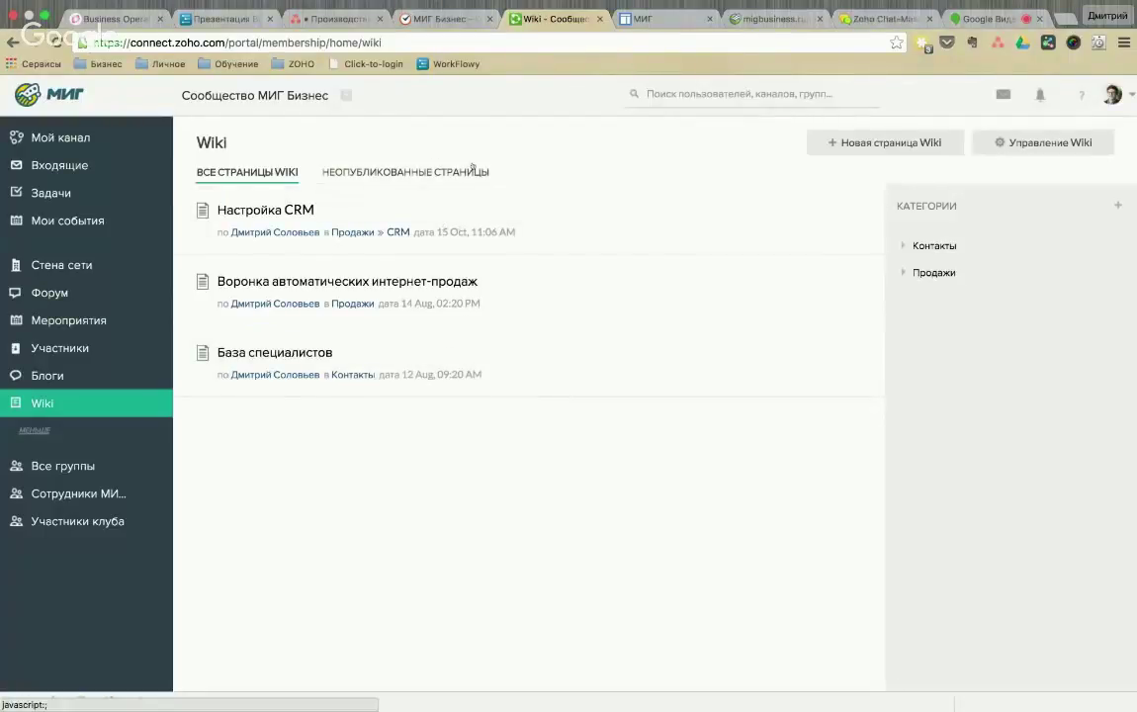
left_click(346, 94)
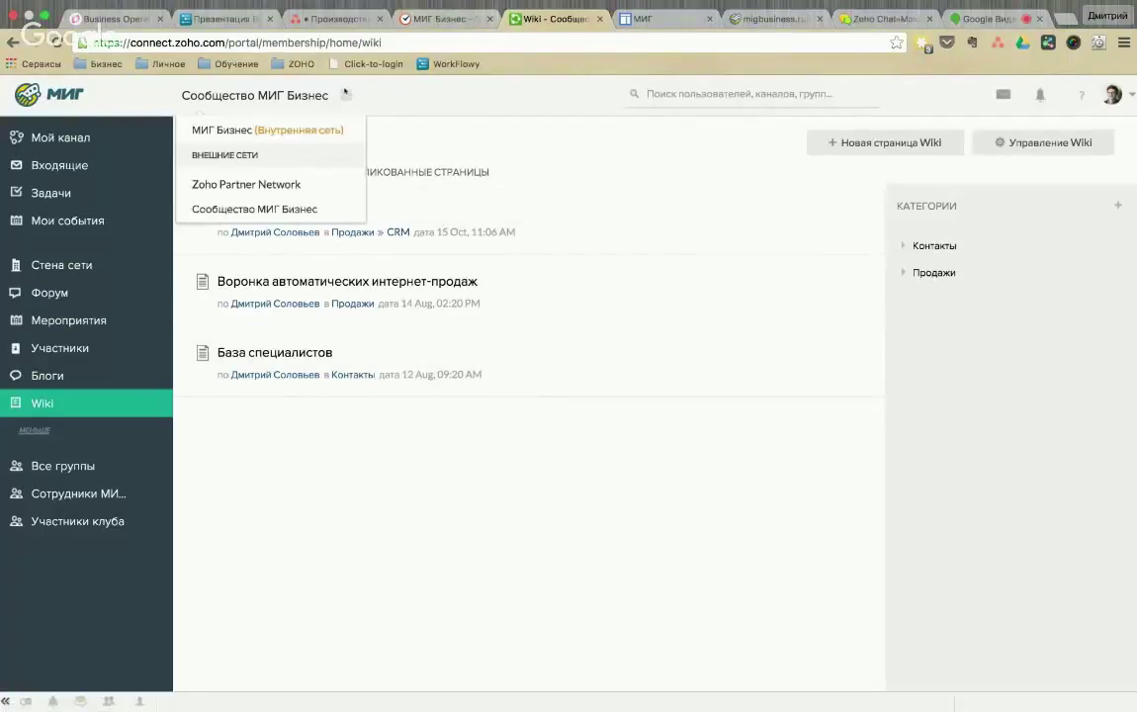
left_click(254, 208)
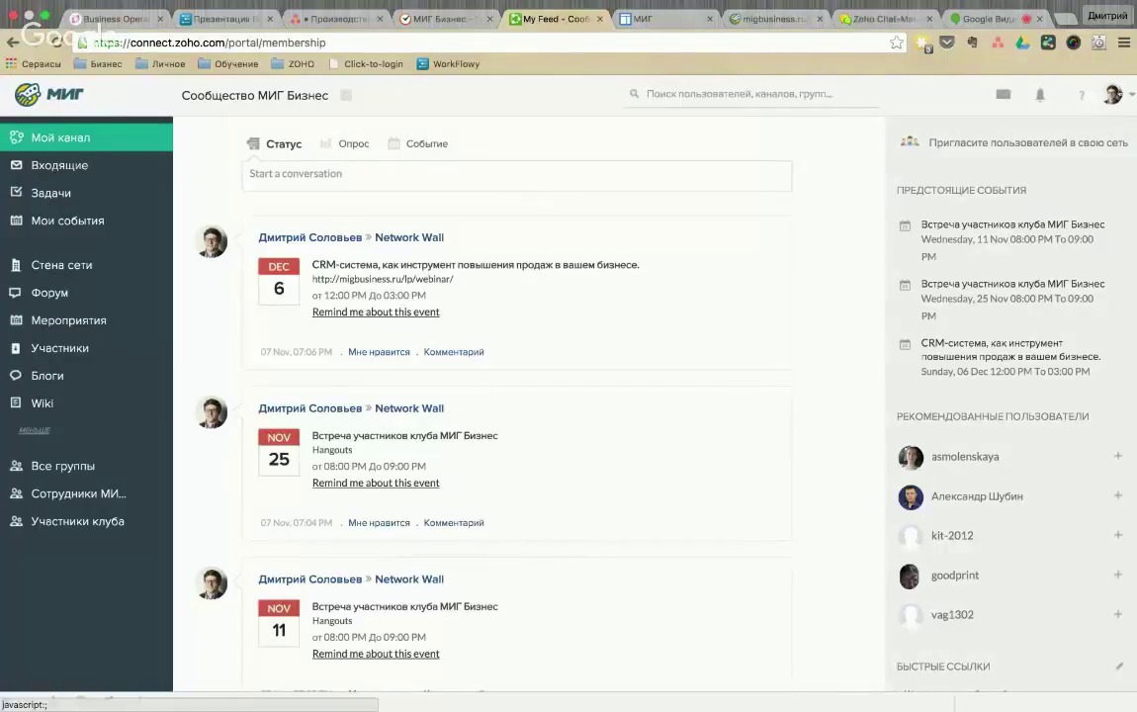
Open the community network's Настройки page to show its administration options, and bring up the account's list of options
left_click(1112, 94)
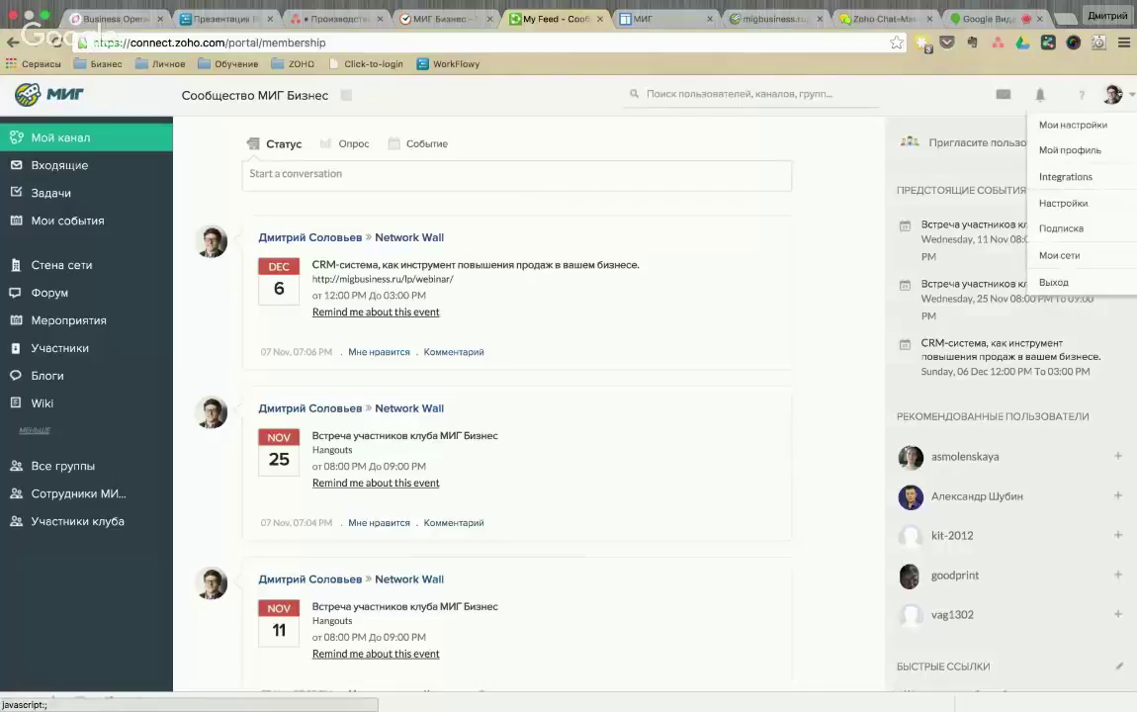
left_click(1065, 204)
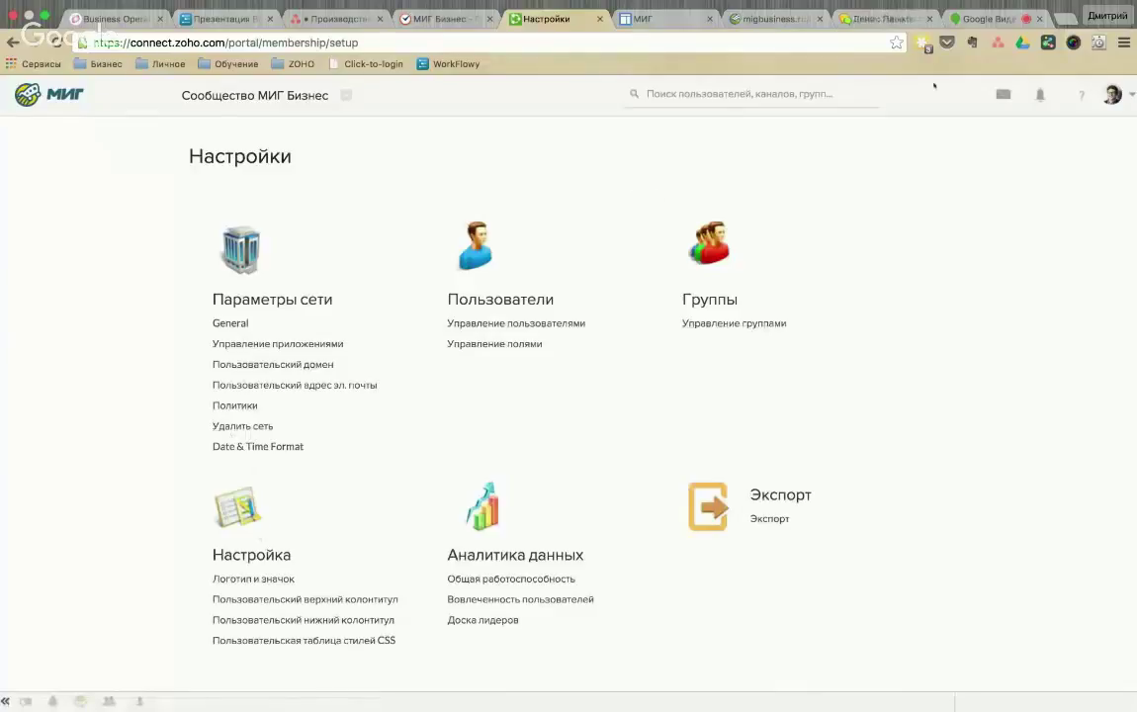
left_click(1127, 92)
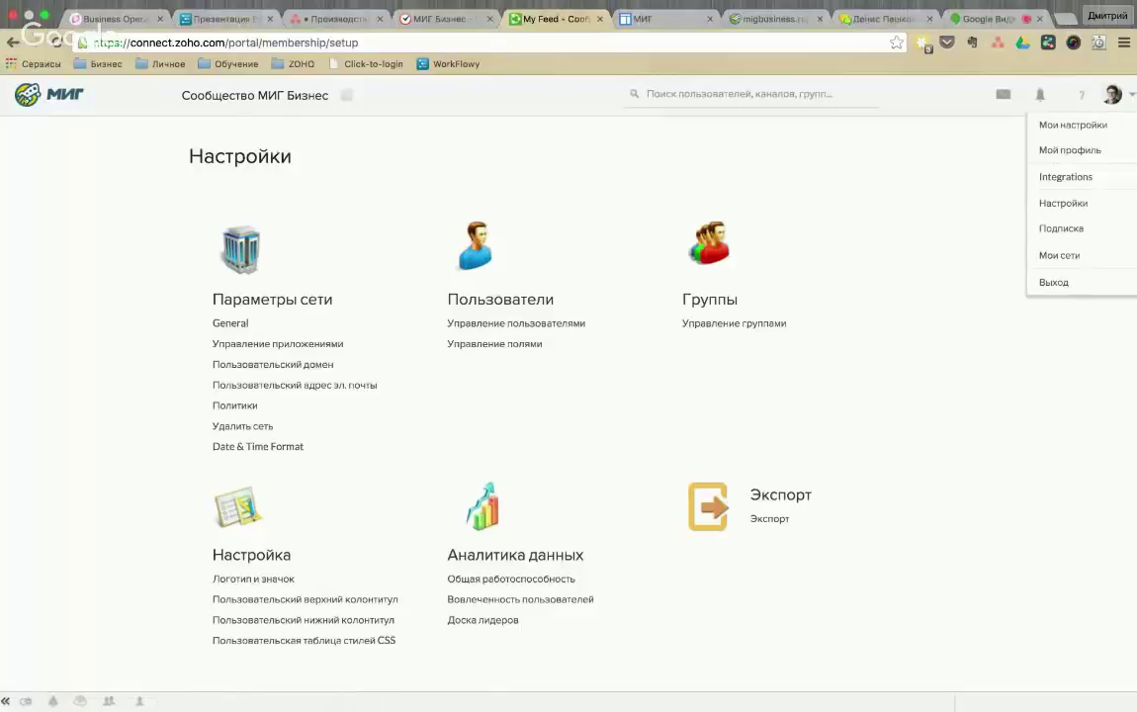
Switch to the Business Operating System mind map in MindMeister and collapse the Zoho Connect branch
left_click(114, 20)
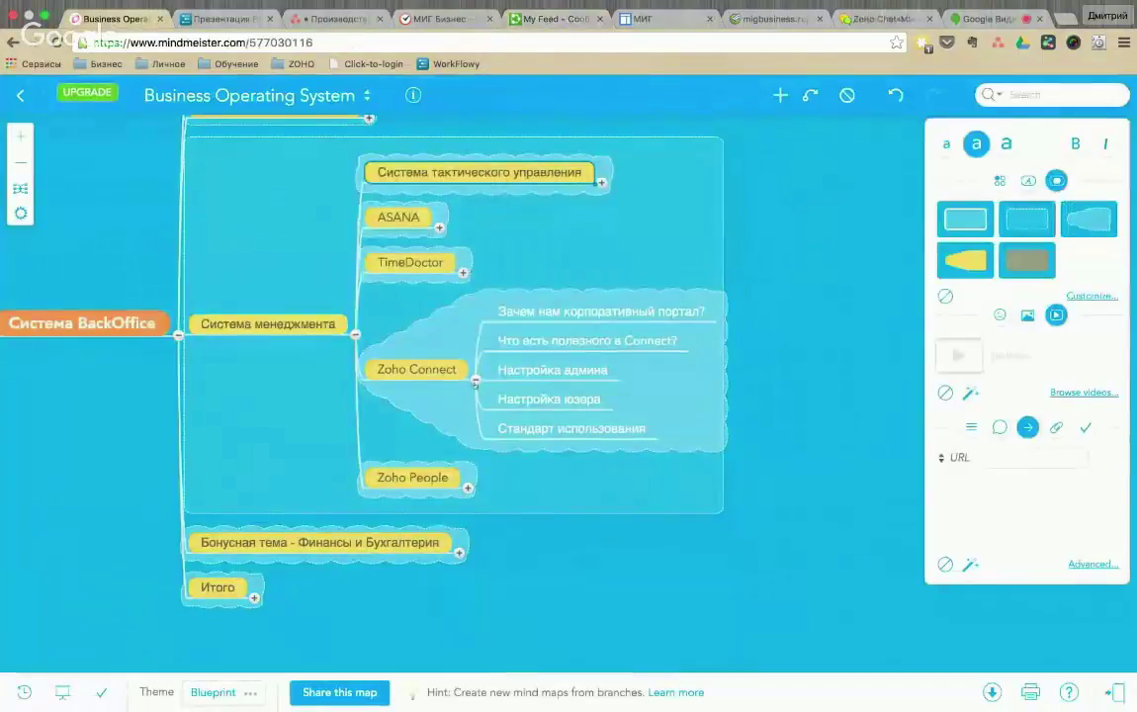
left_click(476, 380)
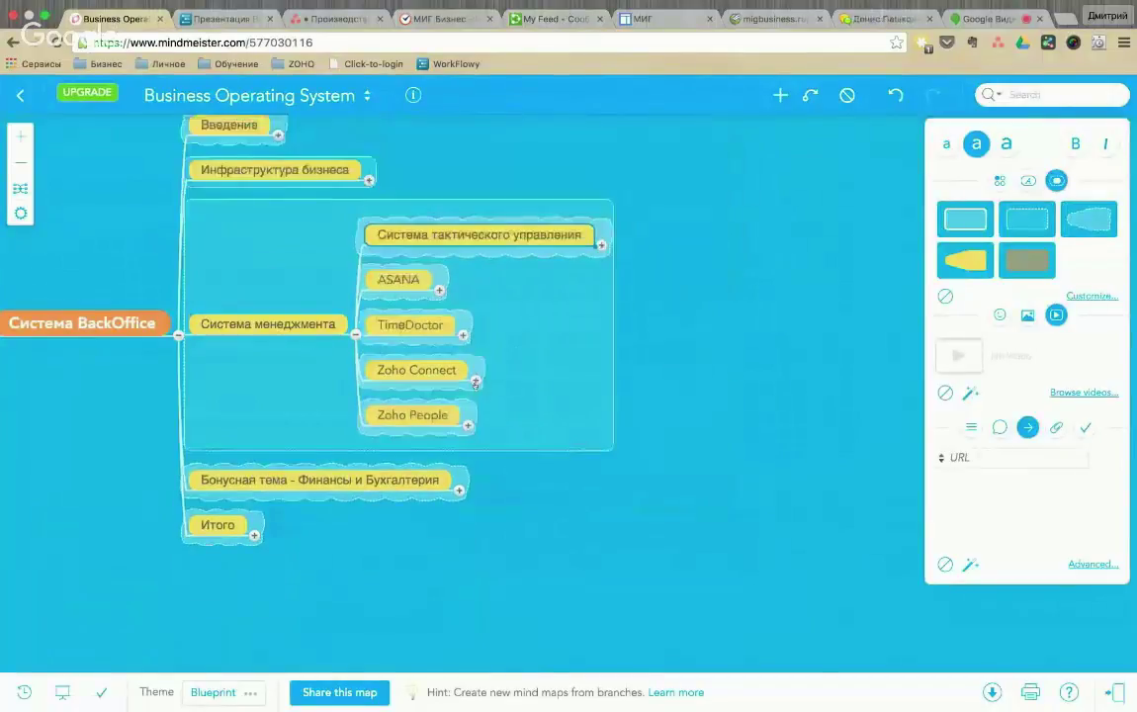